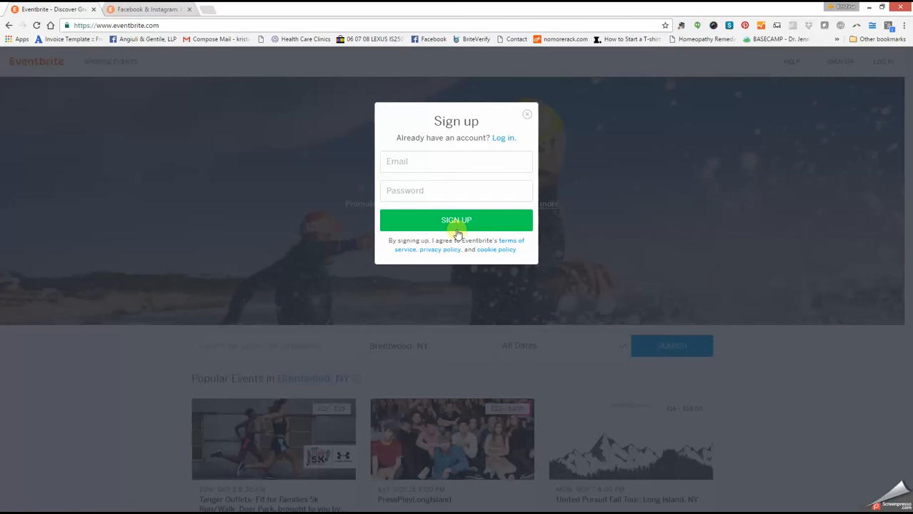
Log in to the existing account with the account e-mail and password.
click(505, 138)
click(416, 163)
text(kri)
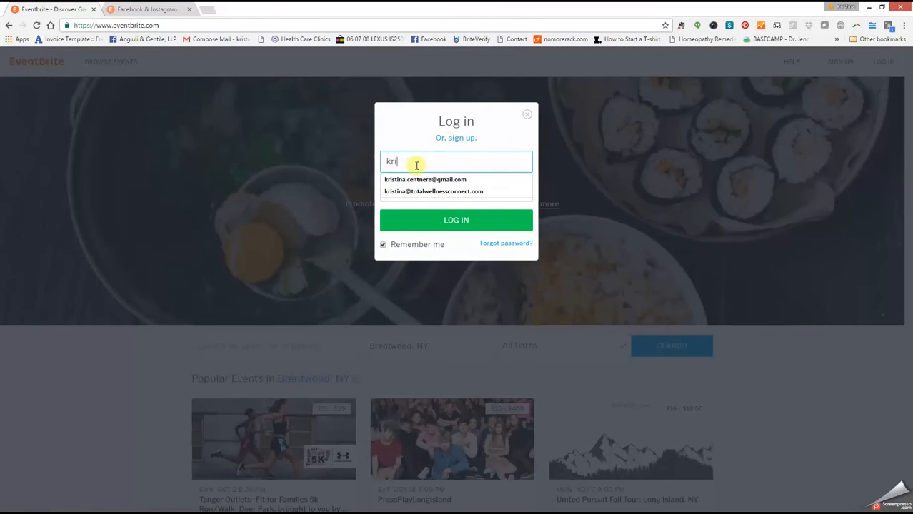
key(Down)
key(Tab)
text(*********)
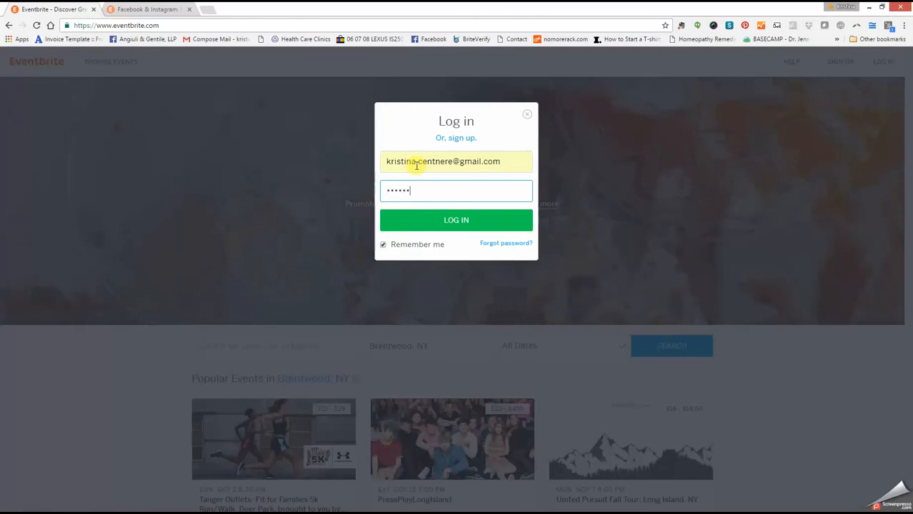
key(Return)
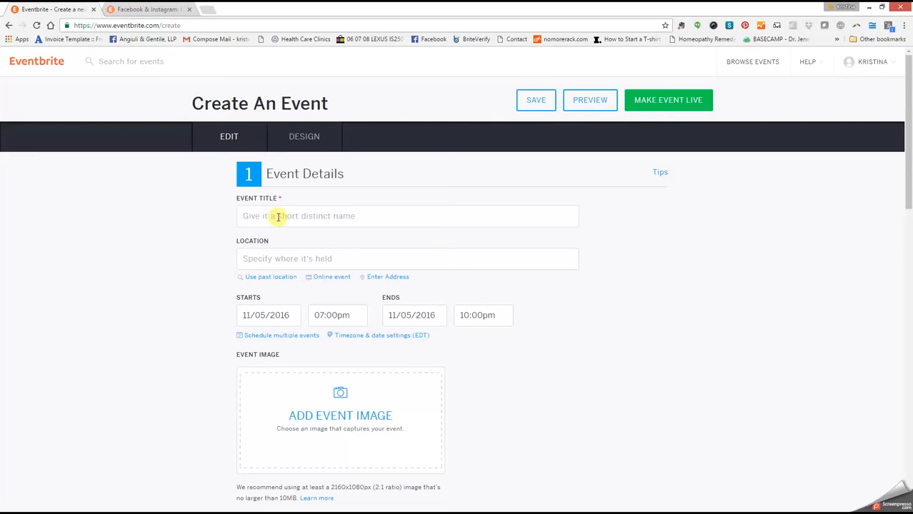
Switch the event location to manual address entry, then enter East Setauket as the venue name and fill in the street address field.
click(278, 260)
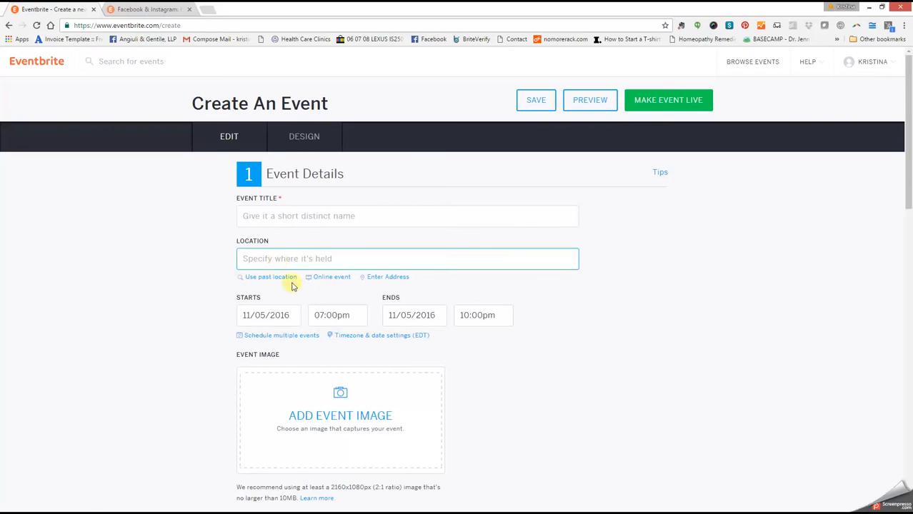
click(390, 278)
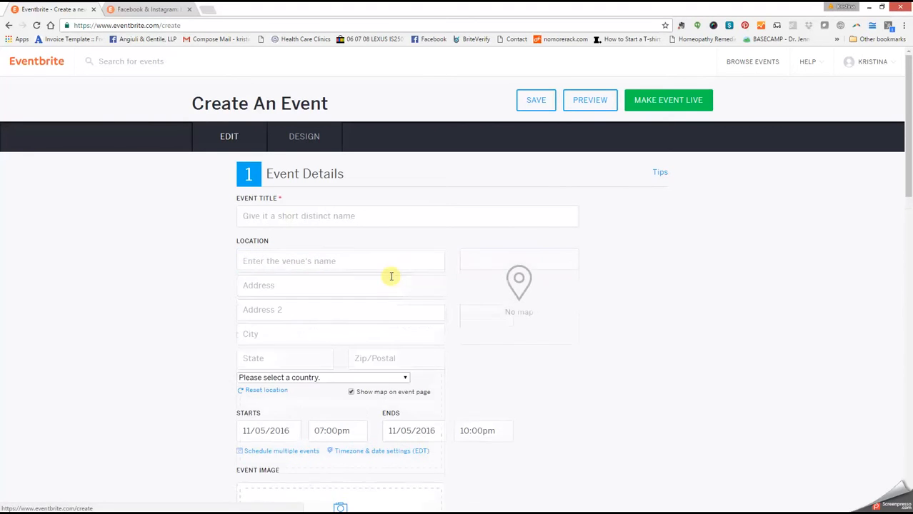
click(347, 262)
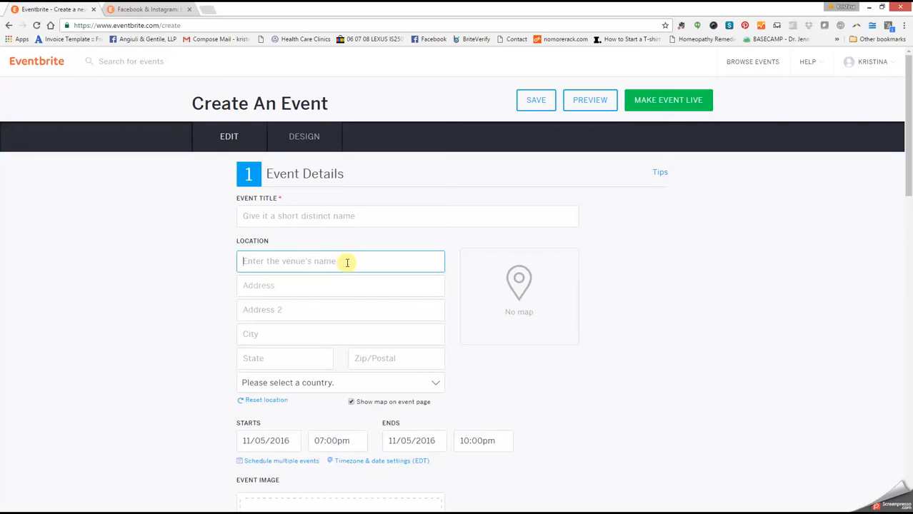
text(East Setauket)
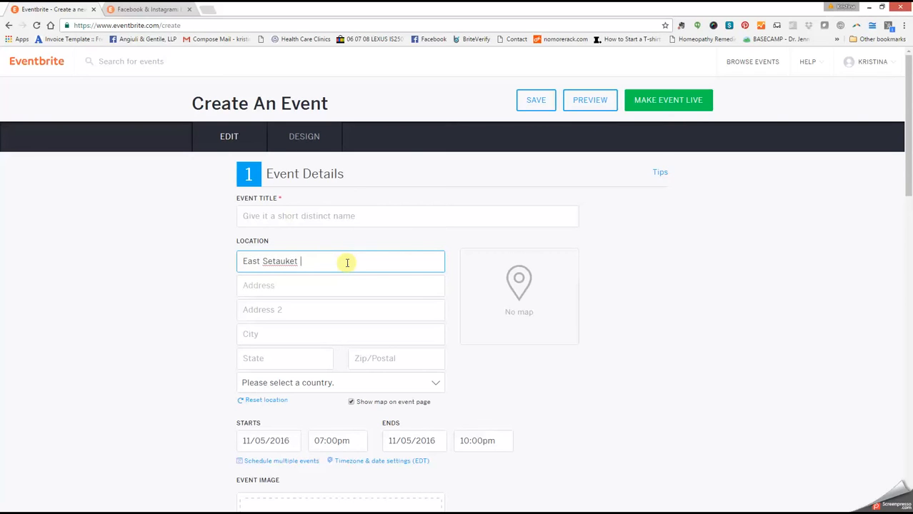
click(313, 285)
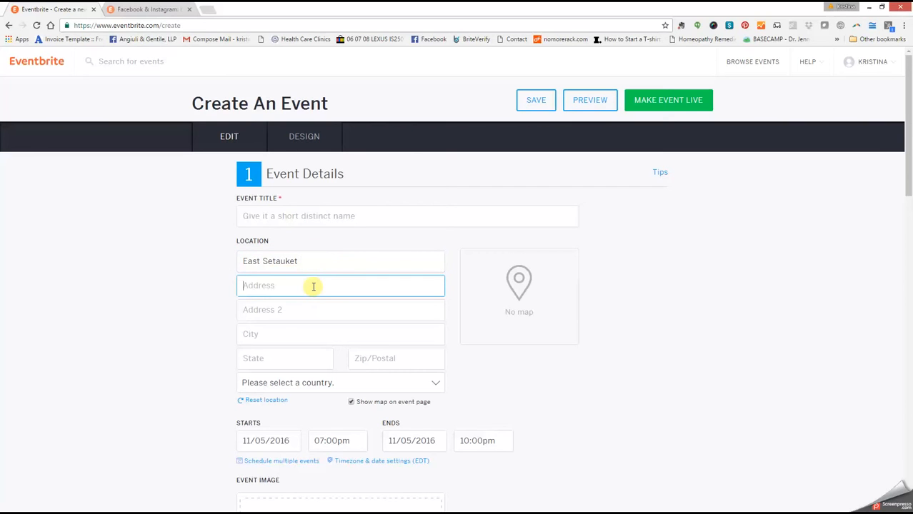
text(111)
click(184, 363)
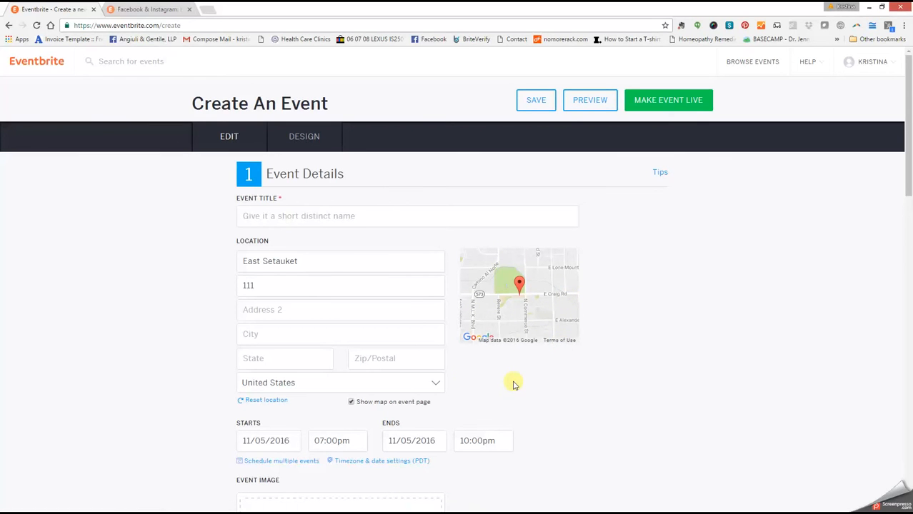
Set the event's time zone to (GMT-0500) United States (Chicago) Time and save the date and time settings.
scroll(626, 395, down, 1)
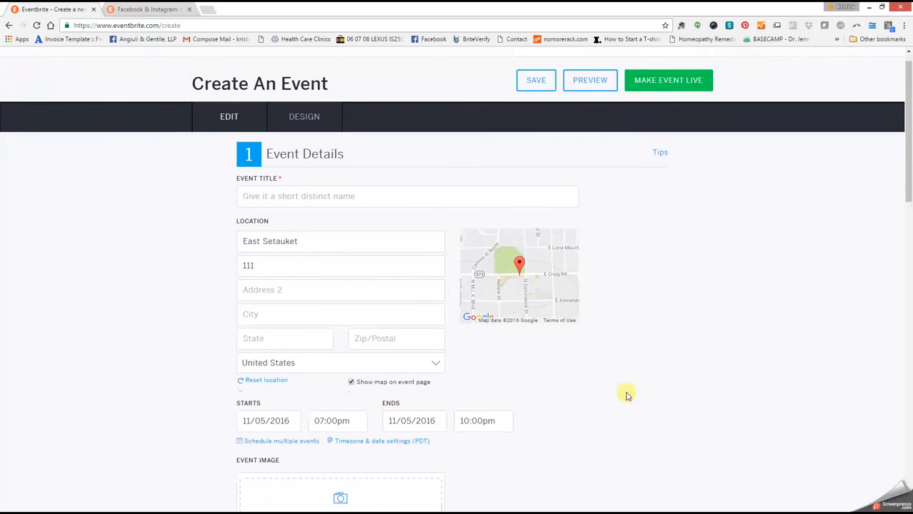
scroll(627, 395, down, 3)
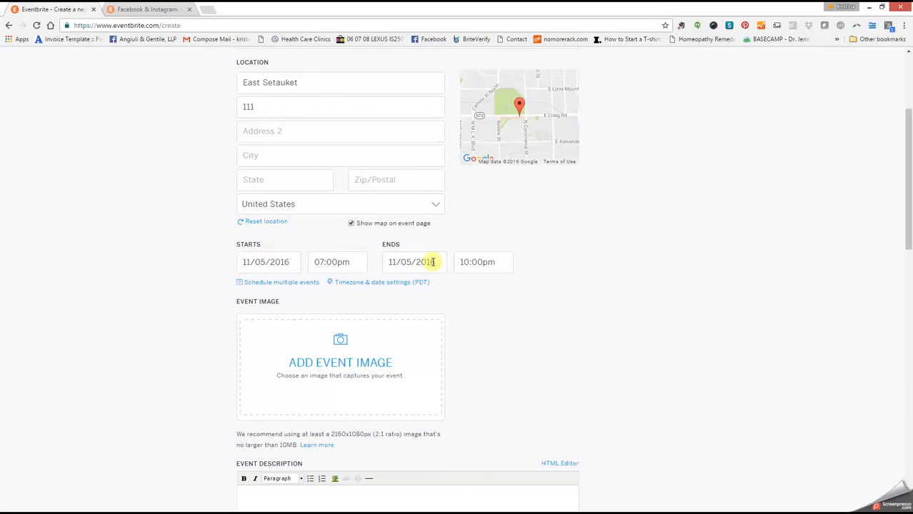
click(364, 285)
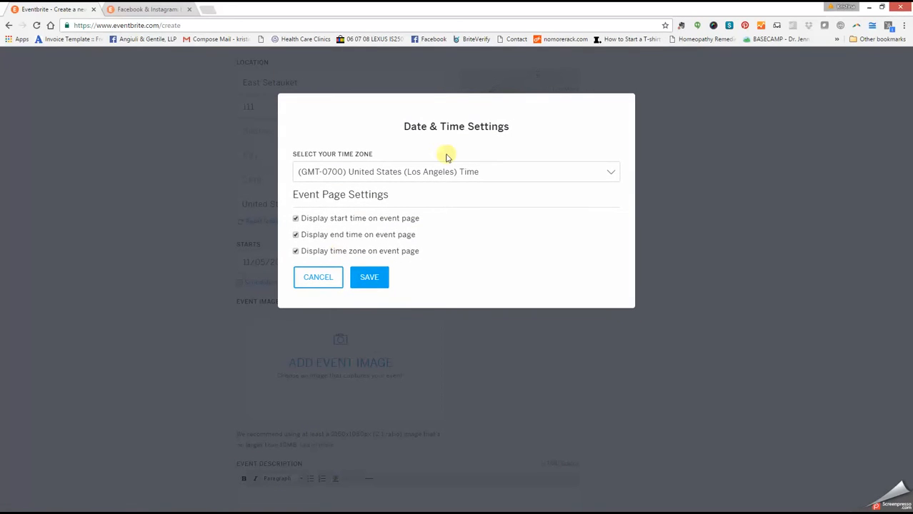
click(439, 173)
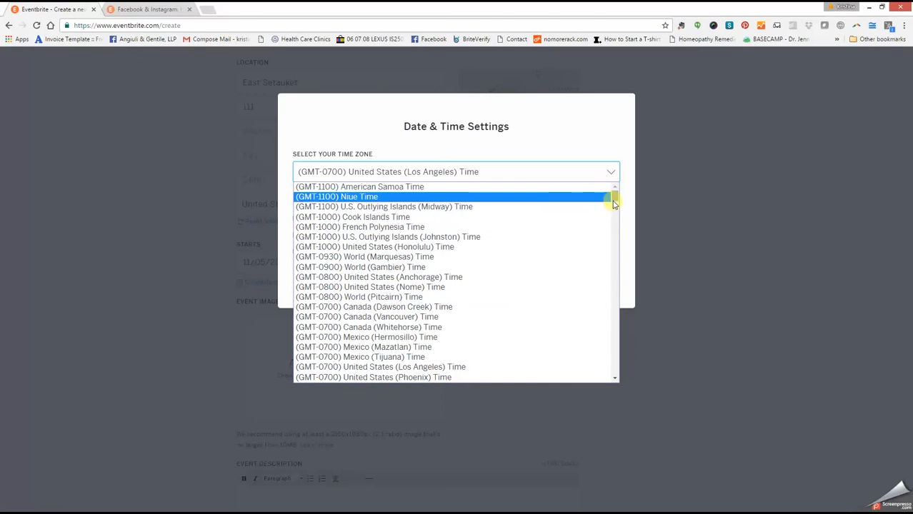
drag(611, 194, 623, 220)
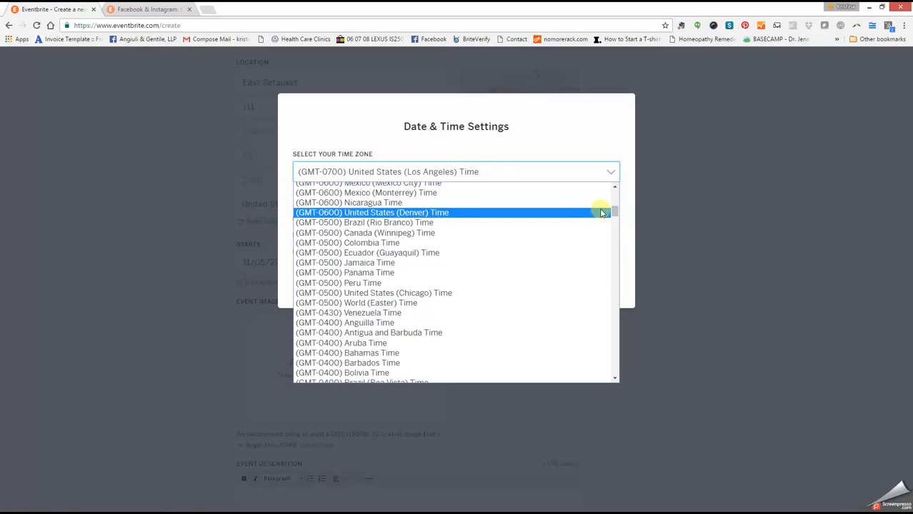
click(473, 293)
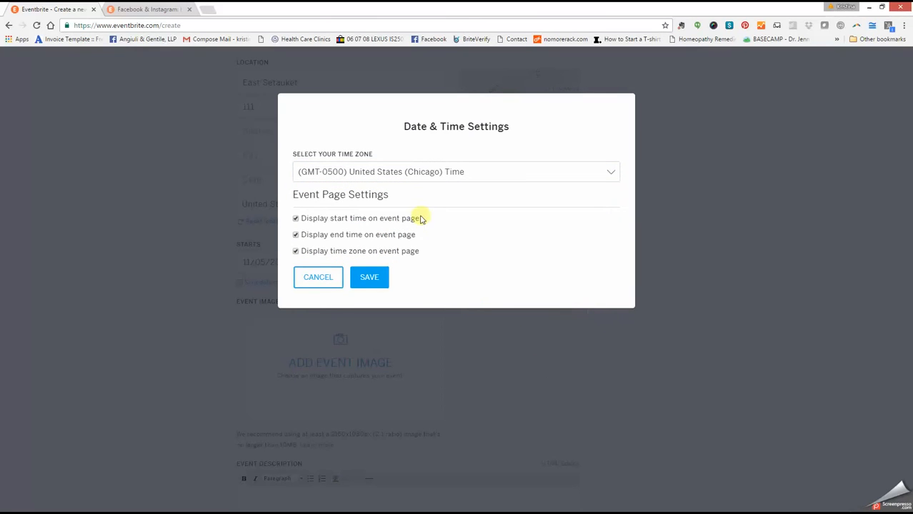
click(367, 282)
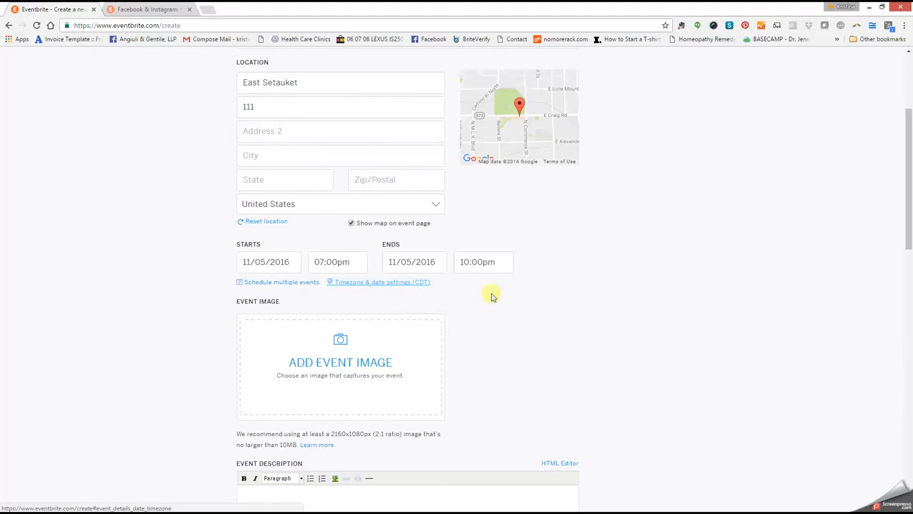
Open the schedule for multiple event dates and examine the choices for how often the event occurs.
click(302, 284)
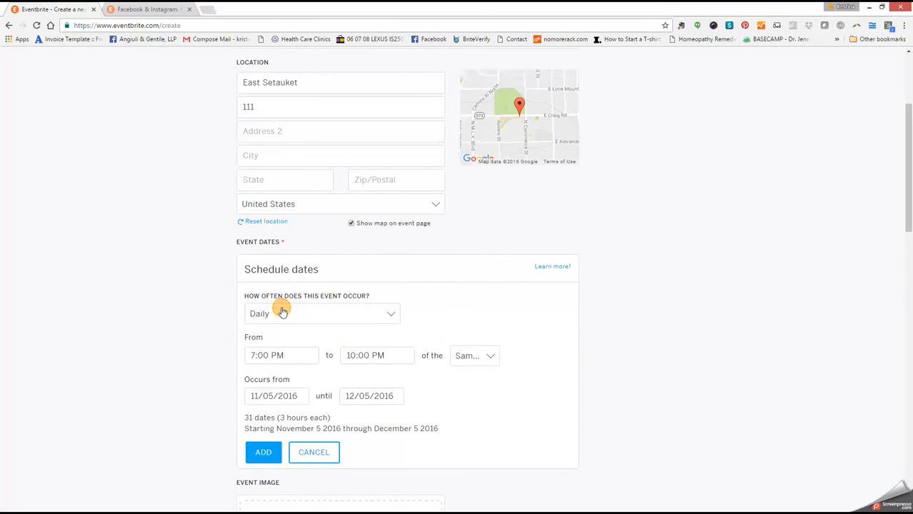
click(283, 312)
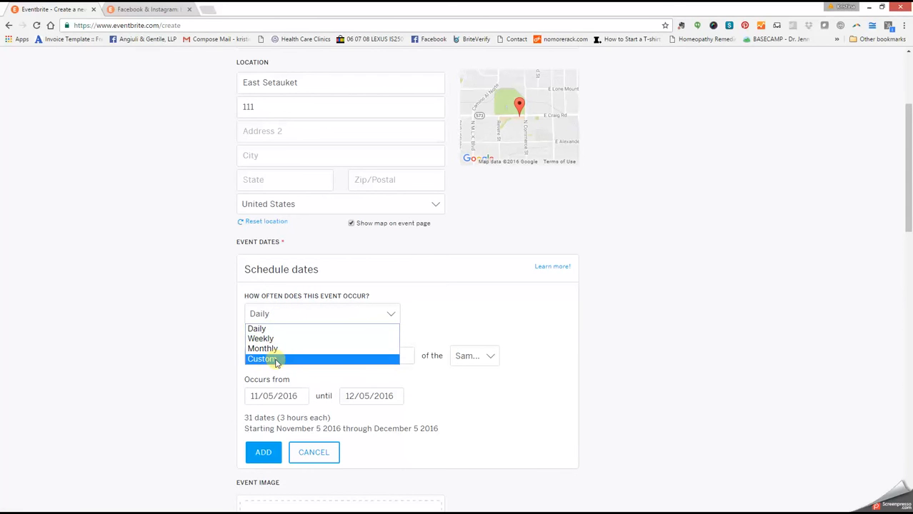
click(667, 330)
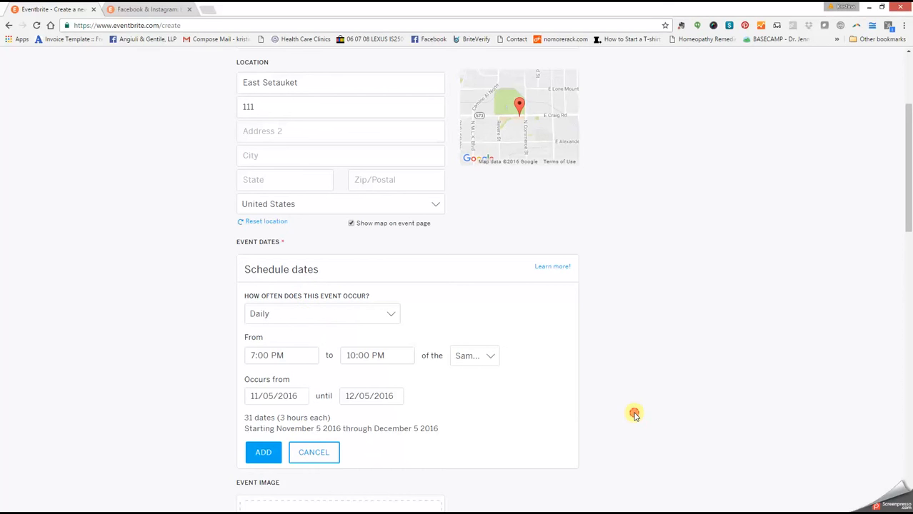
Include links to Facebook and Twitter in the organizer details.
scroll(636, 416, down, 1)
scroll(636, 416, down, 4)
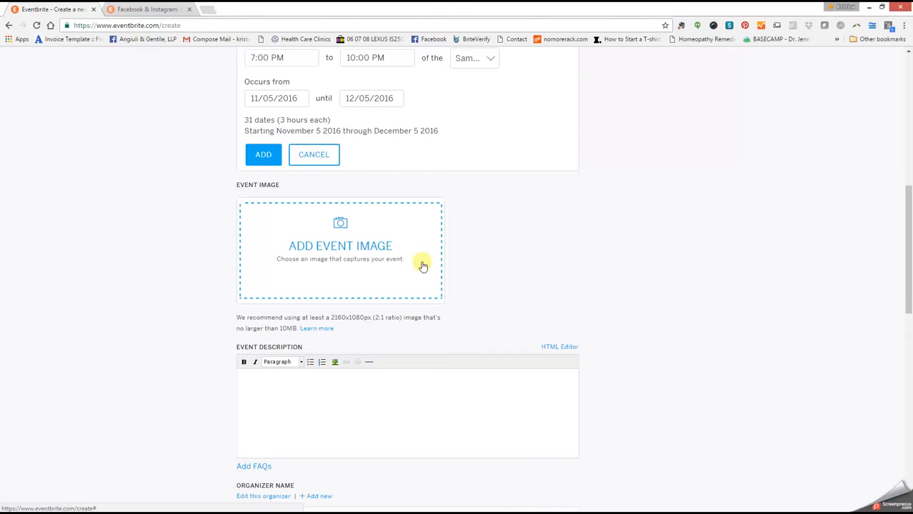
click(359, 381)
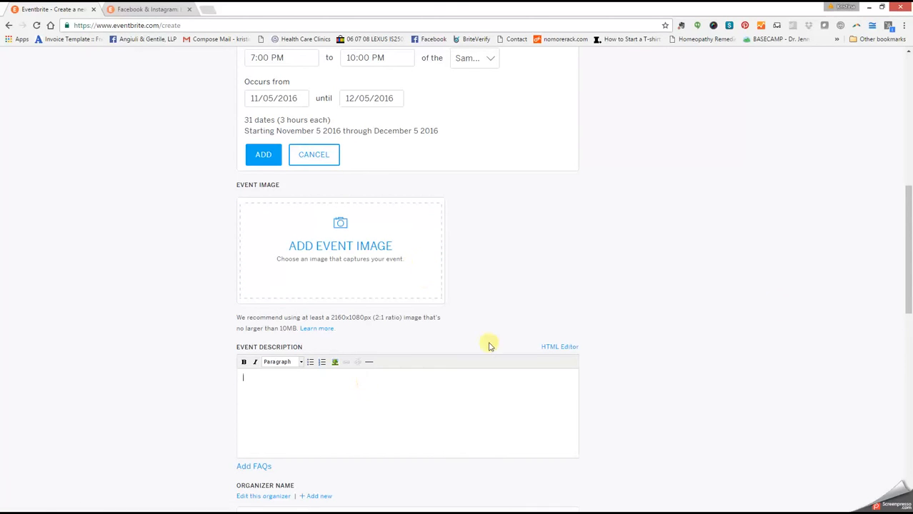
drag(908, 275, 909, 314)
click(503, 253)
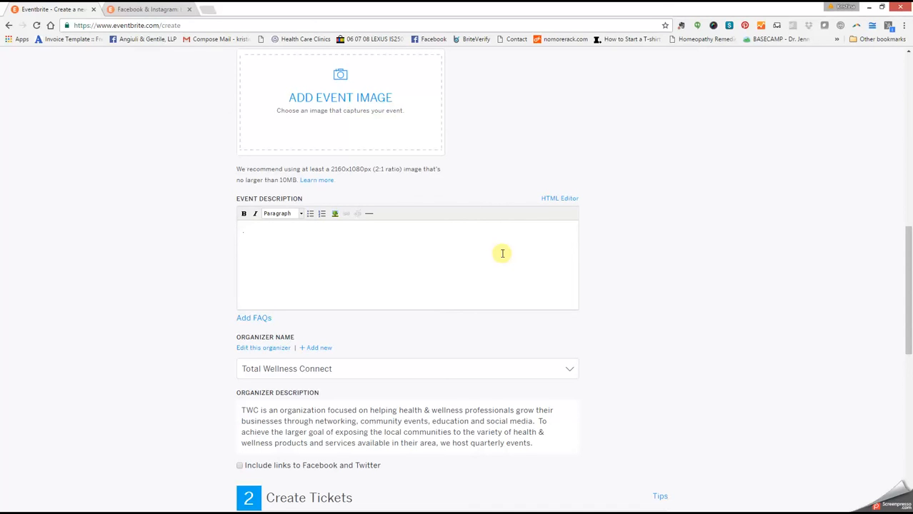
scroll(615, 307, down, 2)
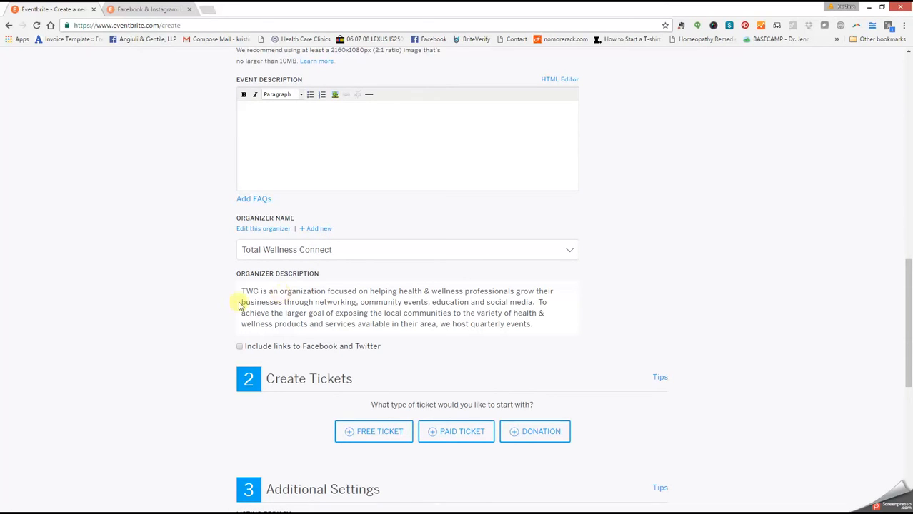
click(239, 347)
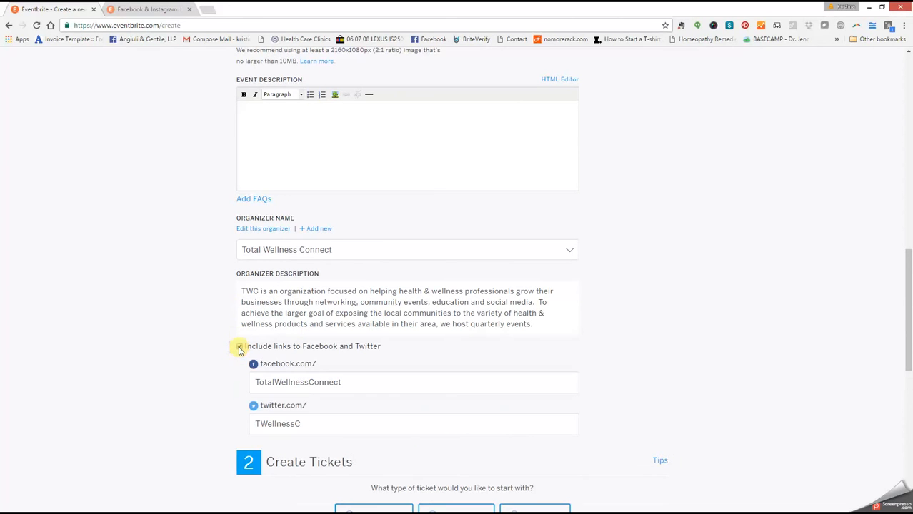
Create a free ticket named RSVP with an available quantity of 25.
scroll(187, 410, down, 1)
scroll(188, 410, down, 3)
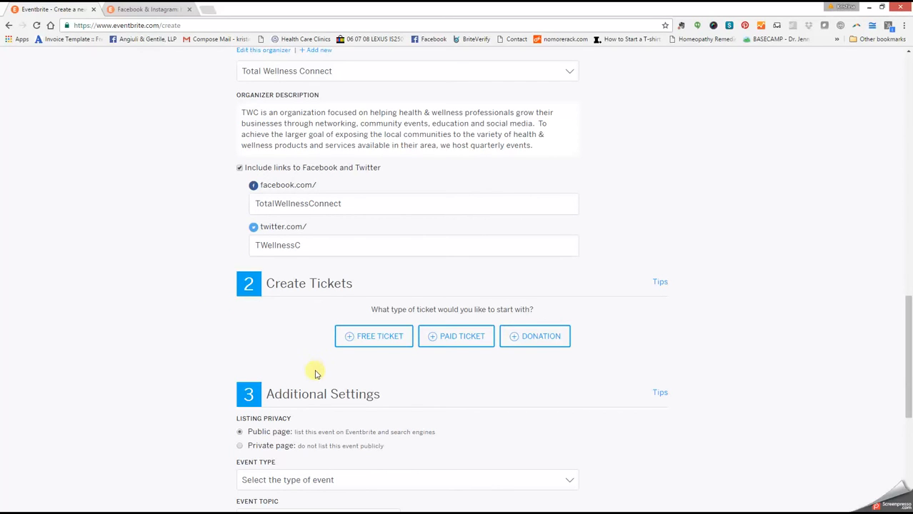
scroll(317, 373, down, 2)
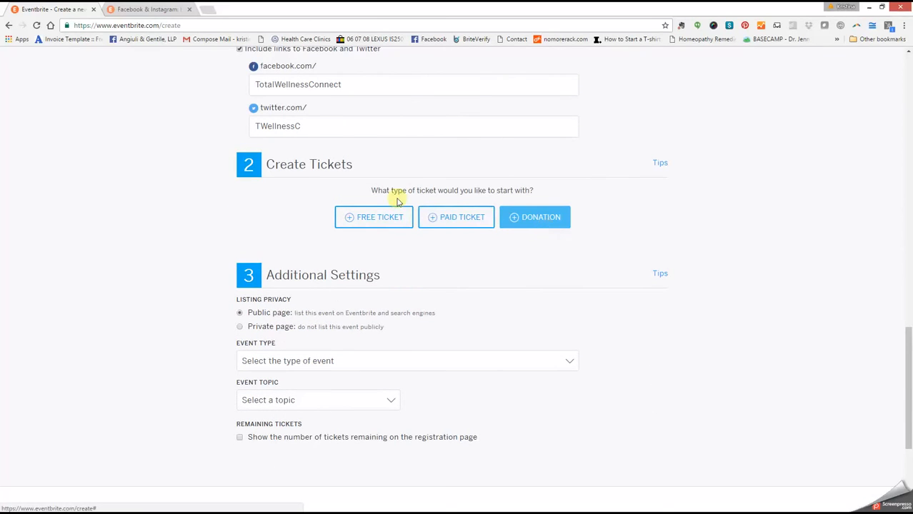
click(383, 220)
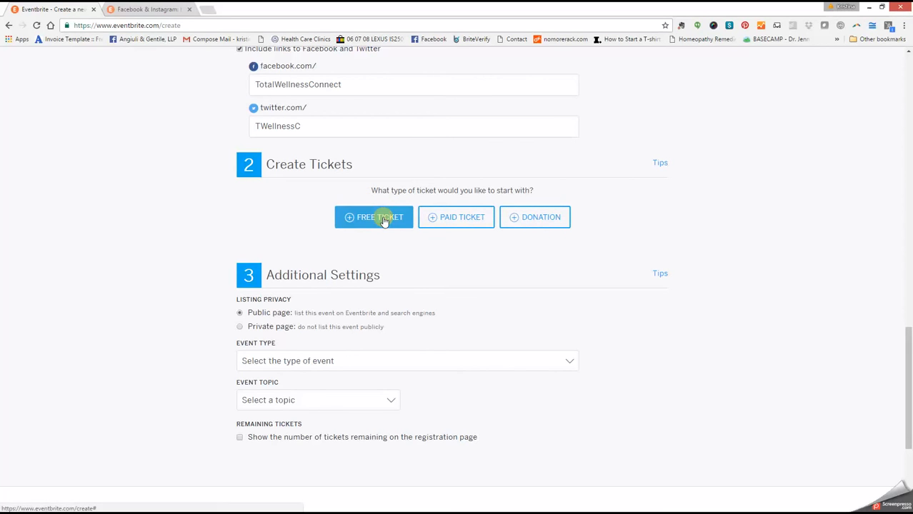
click(353, 232)
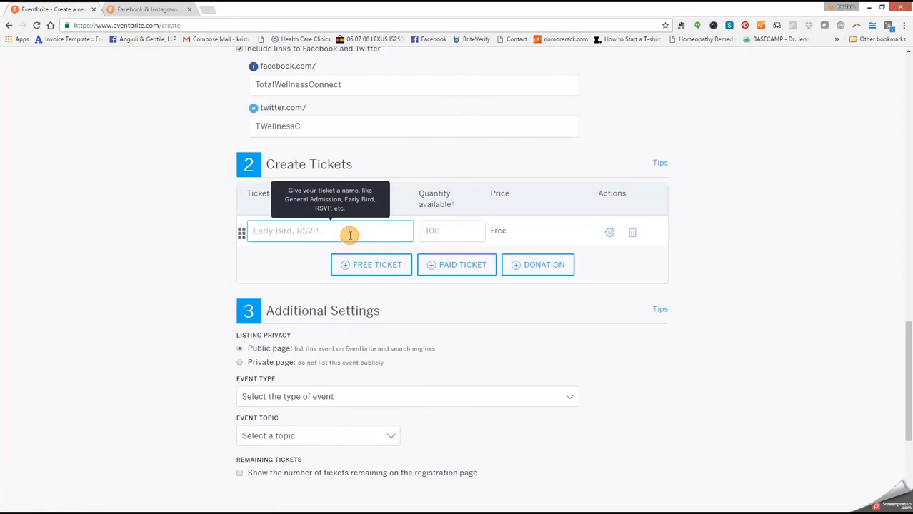
text(RSVP)
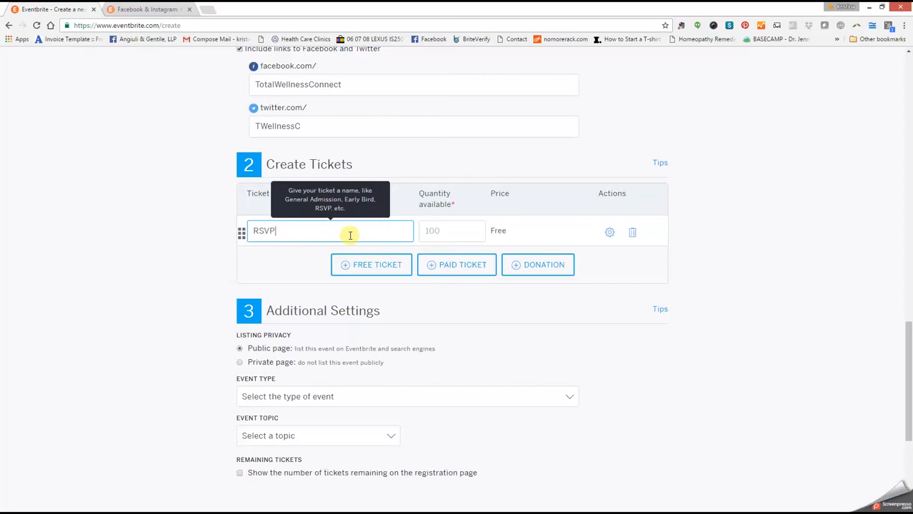
click(442, 232)
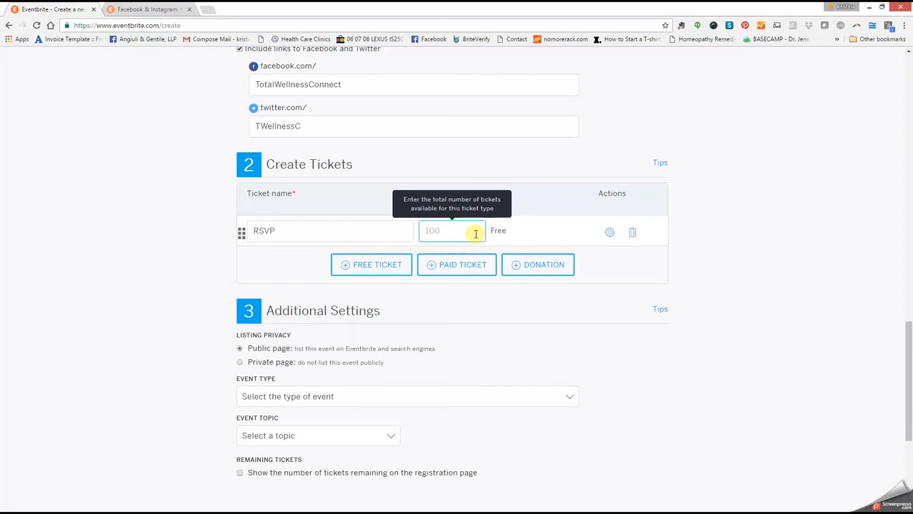
text(25)
key(Tab)
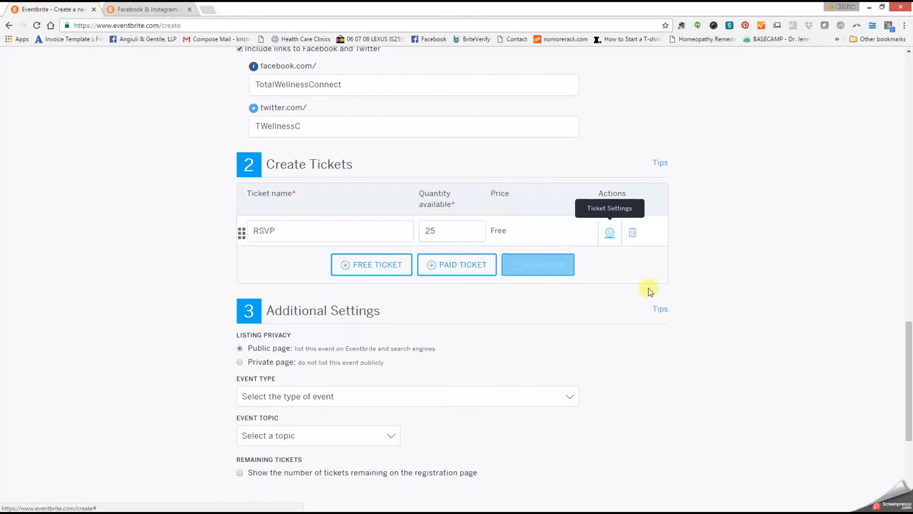
Open the RSVP ticket's settings and choose Everywhere as its sales channel.
click(607, 232)
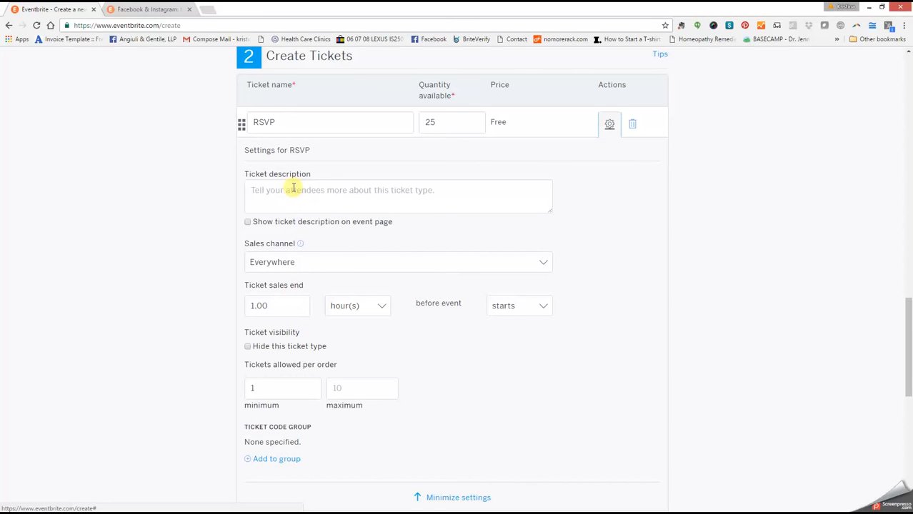
mouse_move(300, 244)
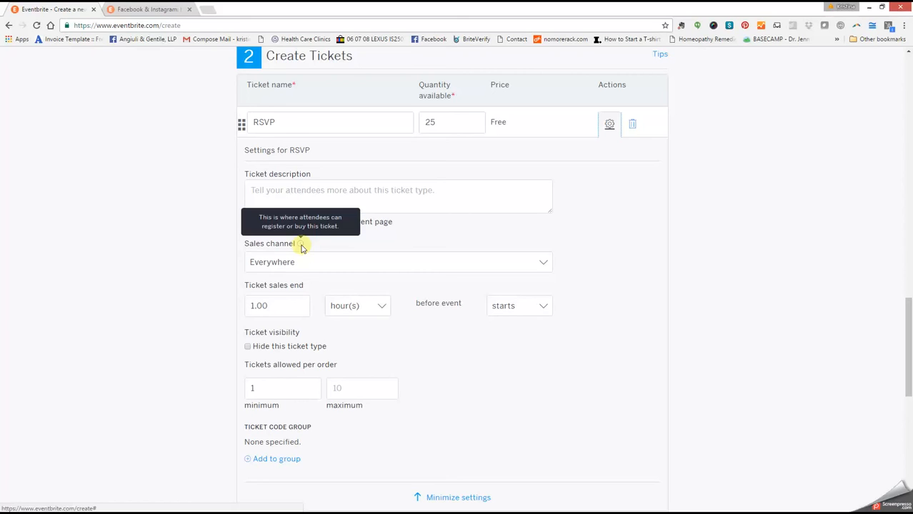
click(304, 267)
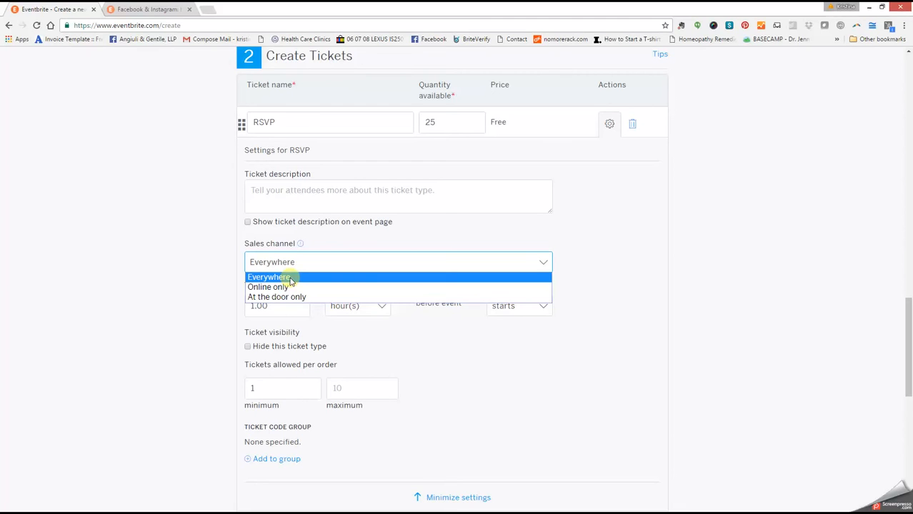
click(290, 278)
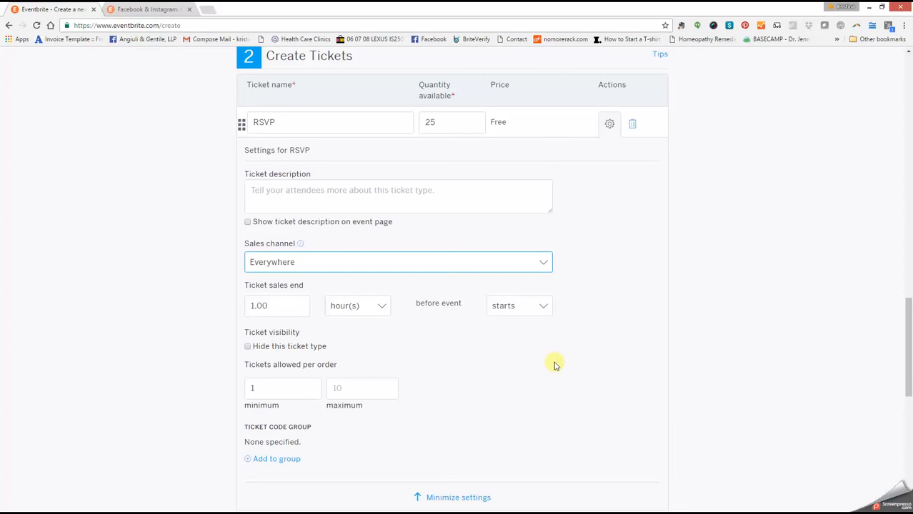
Add a paid ticket type below the RSVP ticket and set its price to $20.00.
click(499, 405)
scroll(500, 407, down, 4)
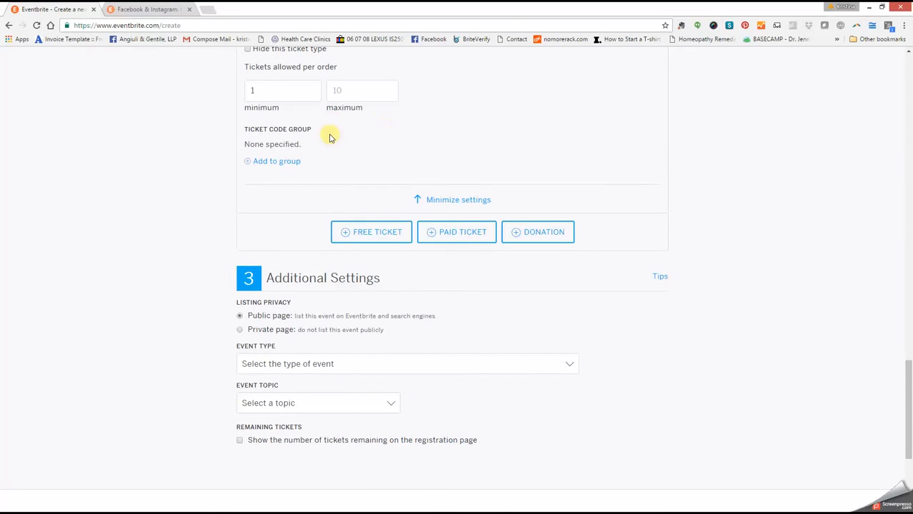
scroll(328, 133, up, 1)
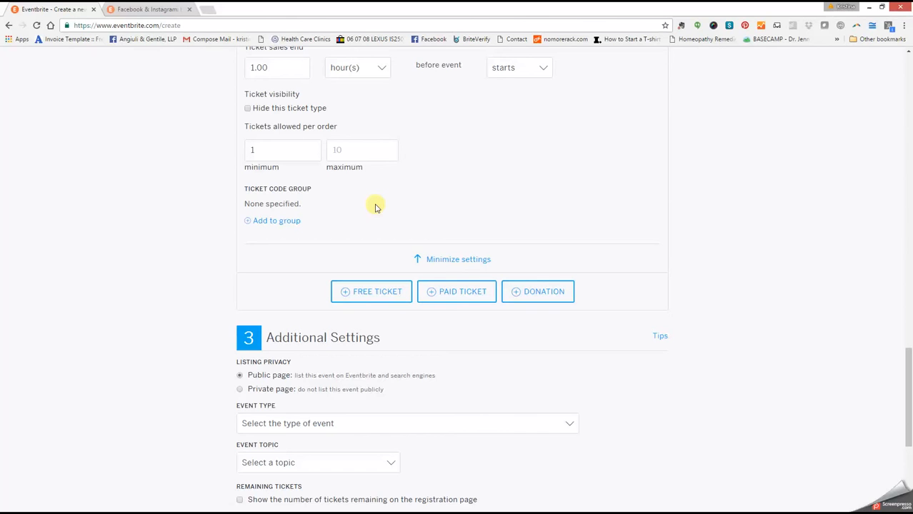
click(448, 301)
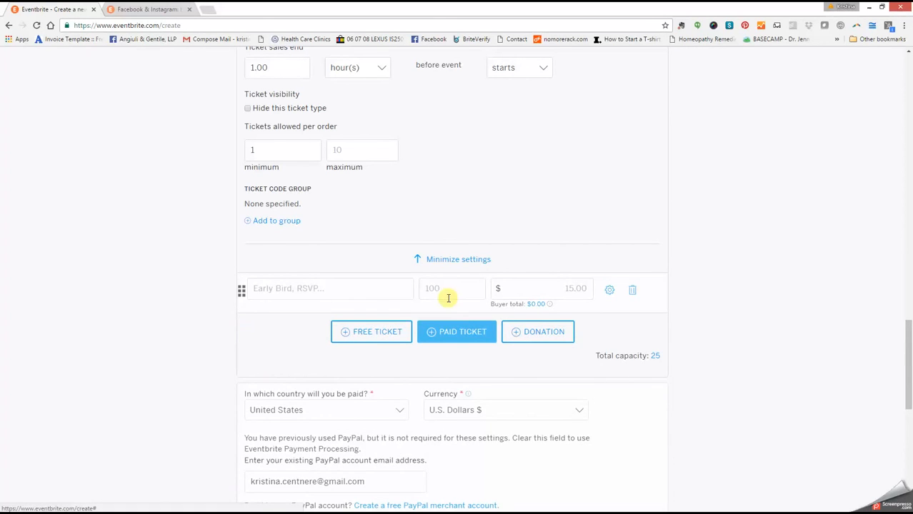
scroll(691, 422, down, 2)
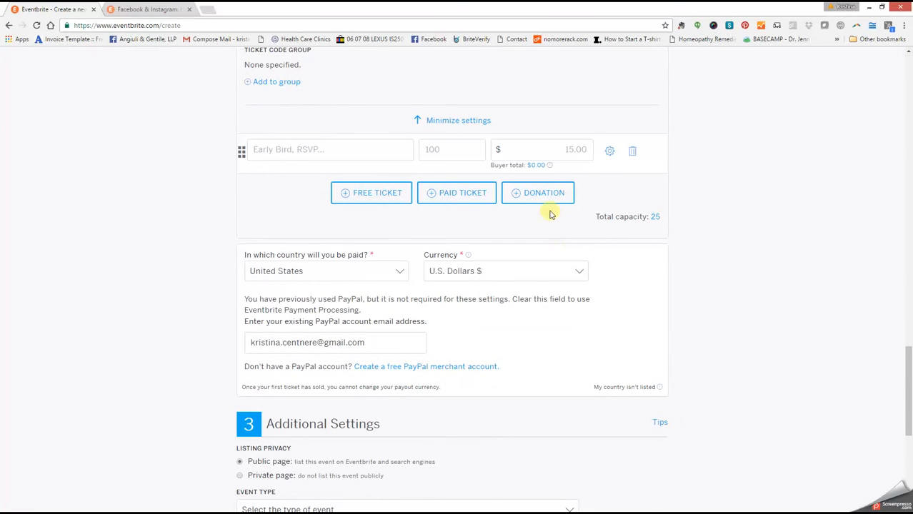
click(573, 149)
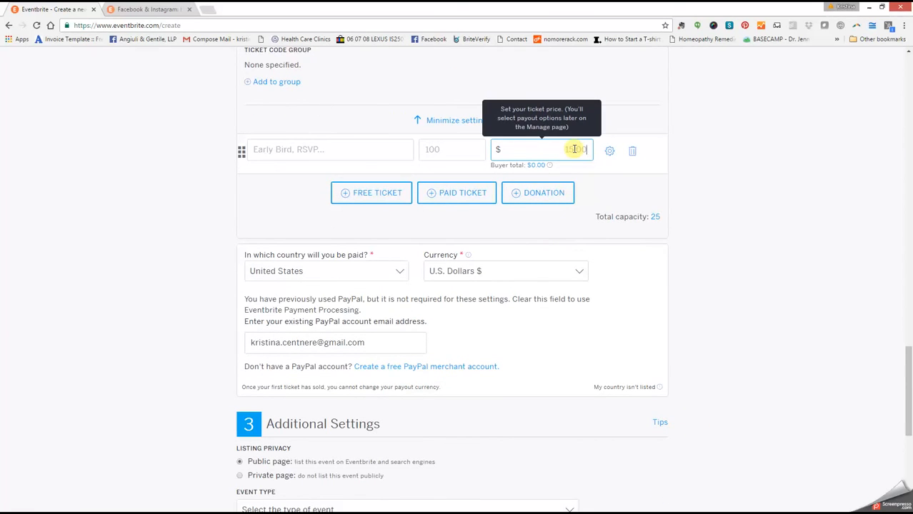
text(20)
key(Tab)
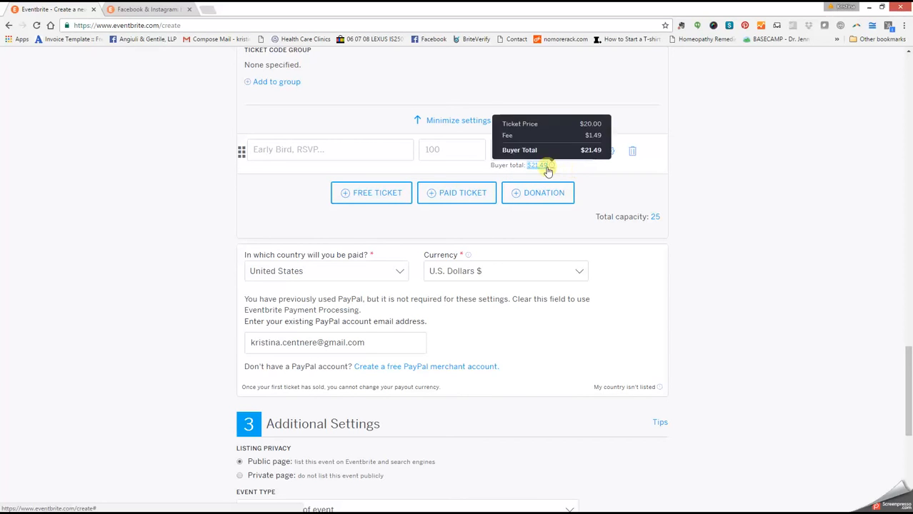
Set the $20.00 ticket's fees to Absorb fees in its settings, and collapse the RSVP ticket's settings.
click(608, 153)
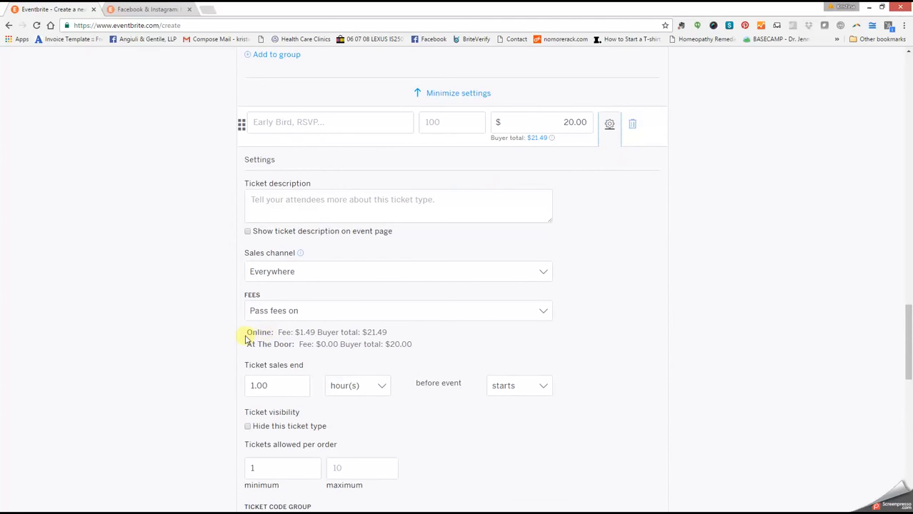
click(278, 307)
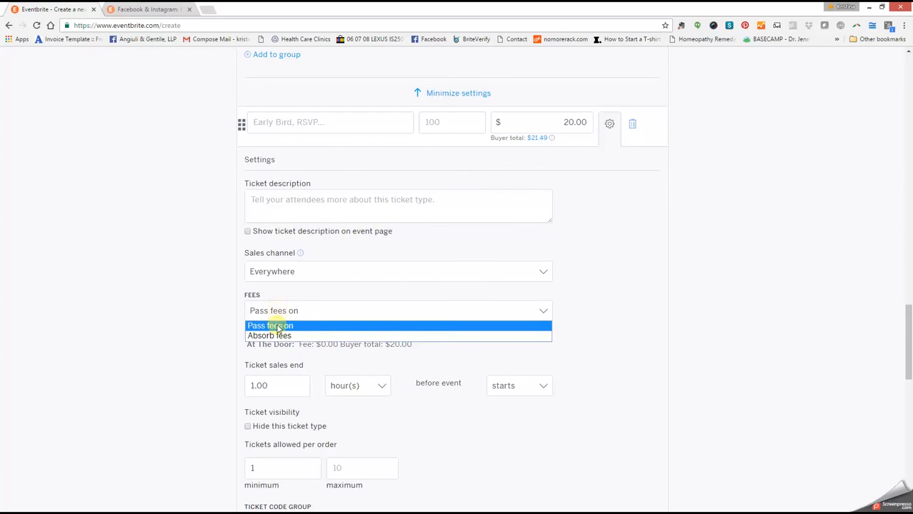
click(275, 336)
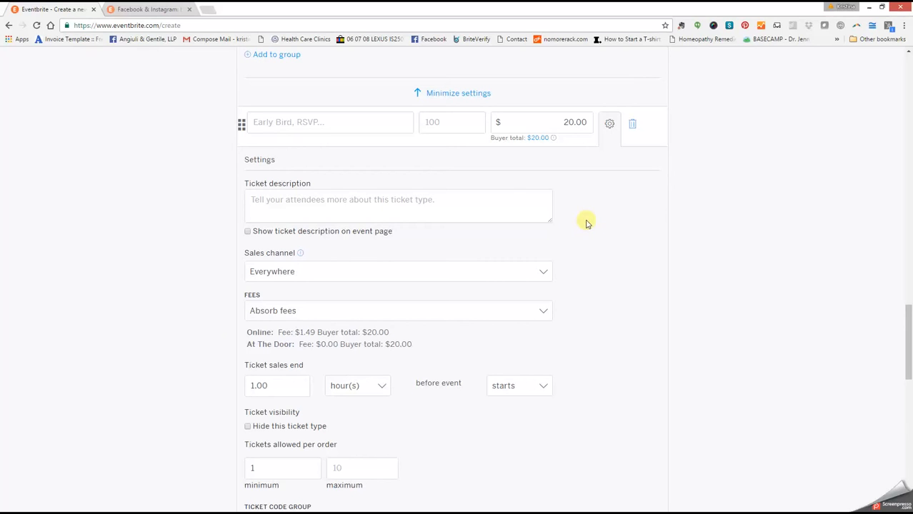
click(477, 94)
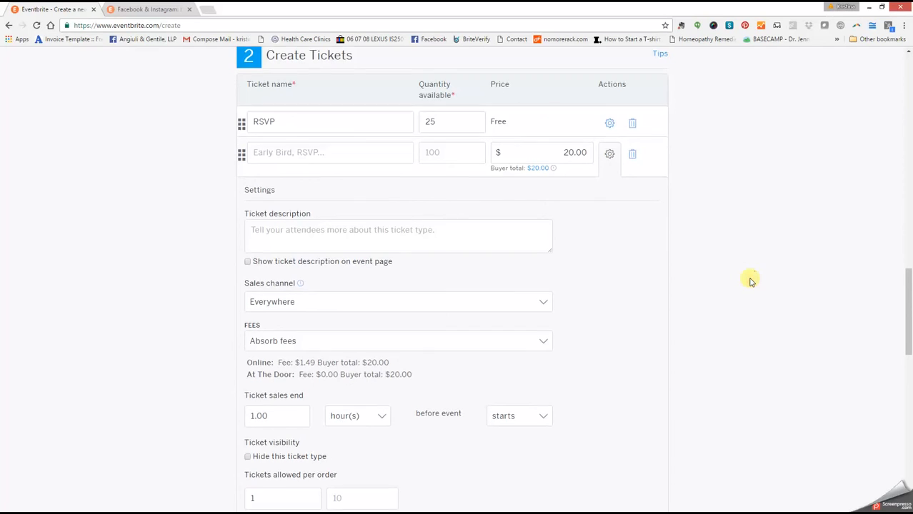
Add a donation ticket type and open its settings.
scroll(750, 280, down, 5)
click(514, 305)
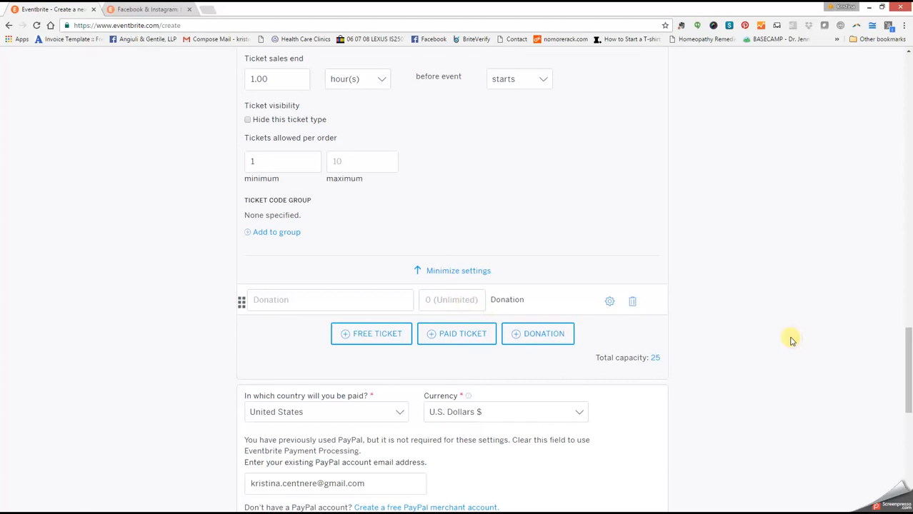
click(610, 301)
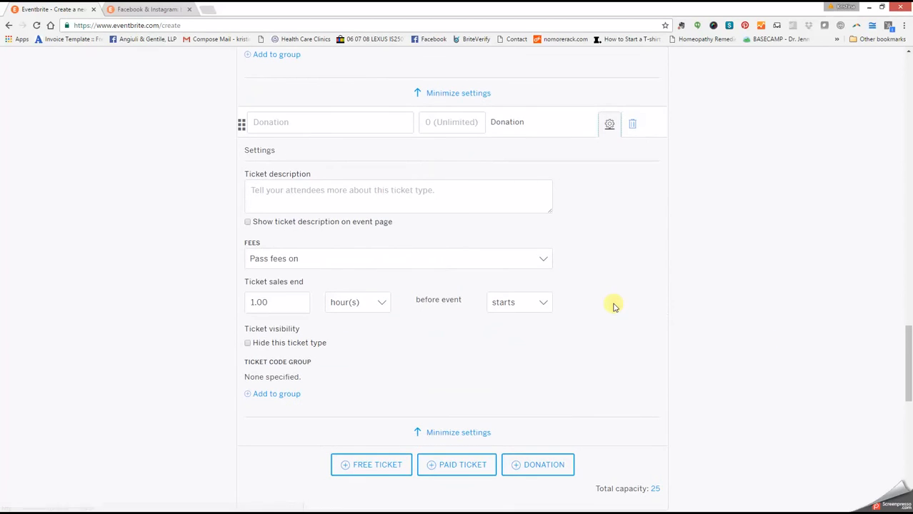
Set the event type in the additional settings to Meeting or Networking Event.
scroll(760, 305, down, 3)
scroll(760, 305, down, 5)
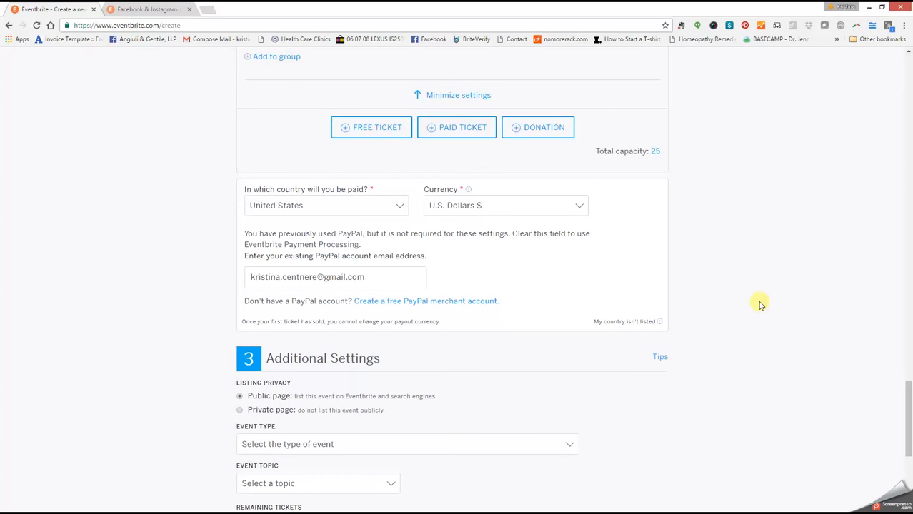
scroll(760, 305, down, 1)
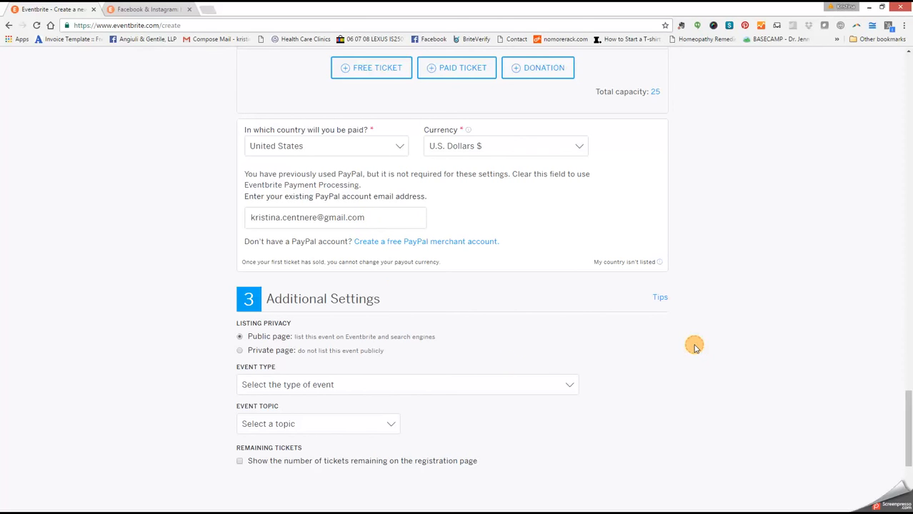
scroll(694, 346, down, 1)
scroll(694, 346, down, 3)
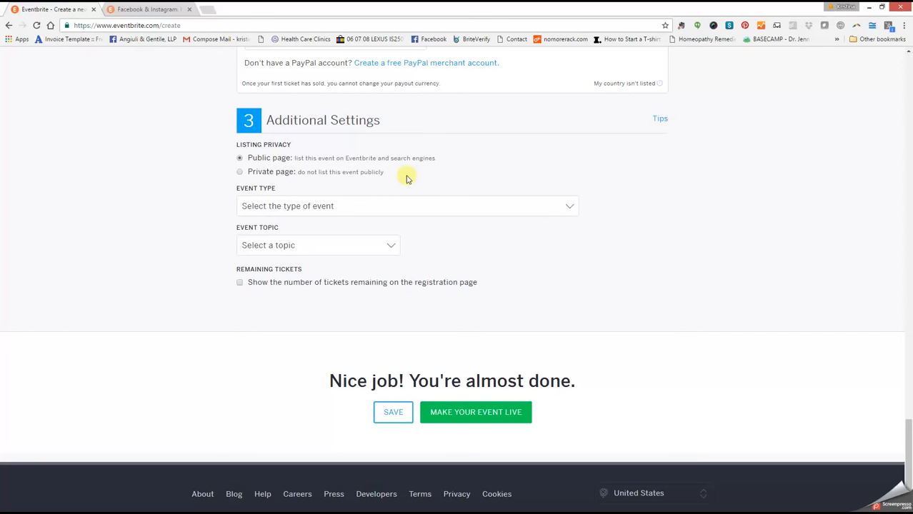
click(355, 210)
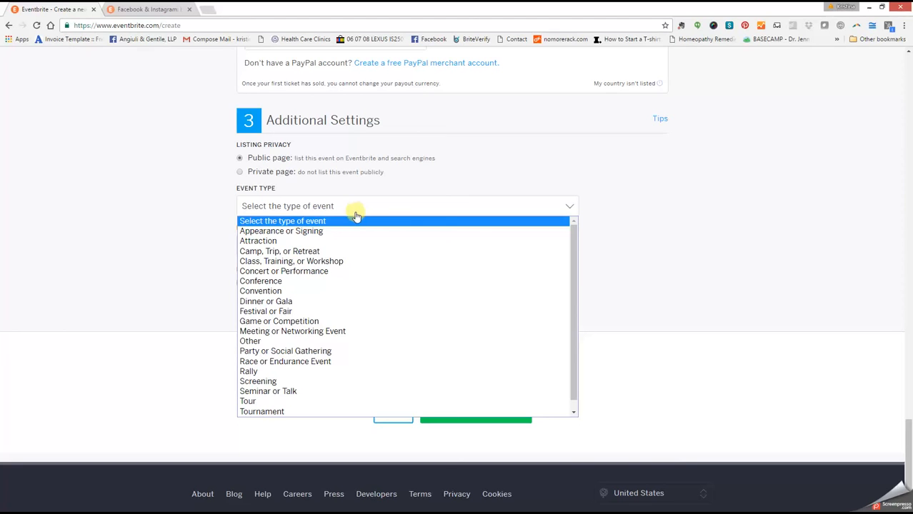
click(338, 331)
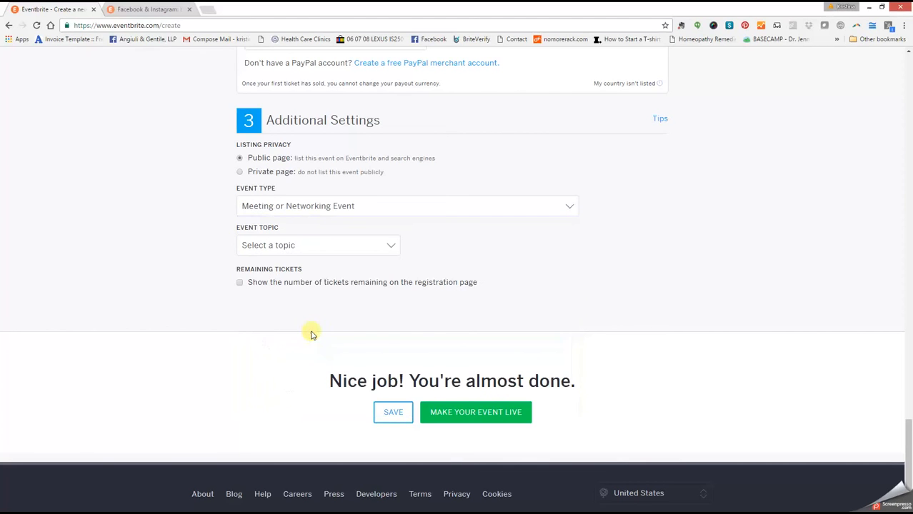
Set the event topic to Health & Wellness with the sub-topic Mental health.
click(286, 245)
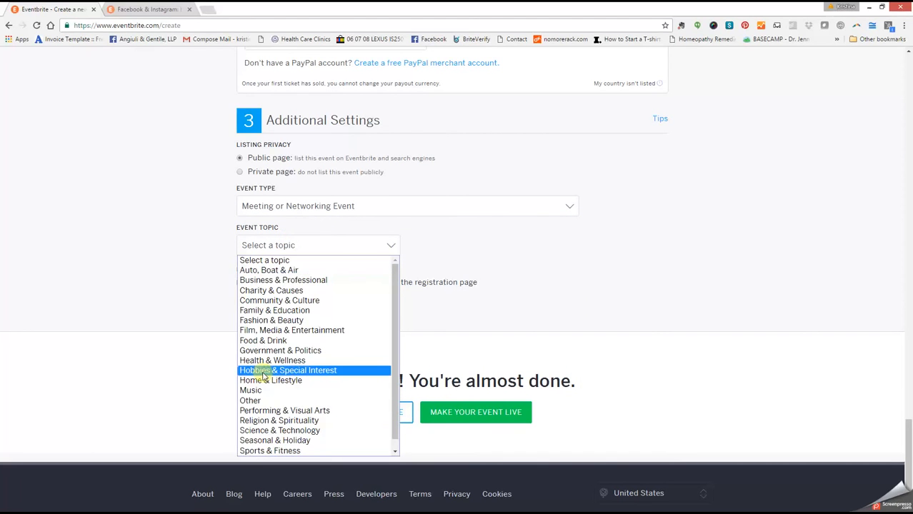
click(270, 360)
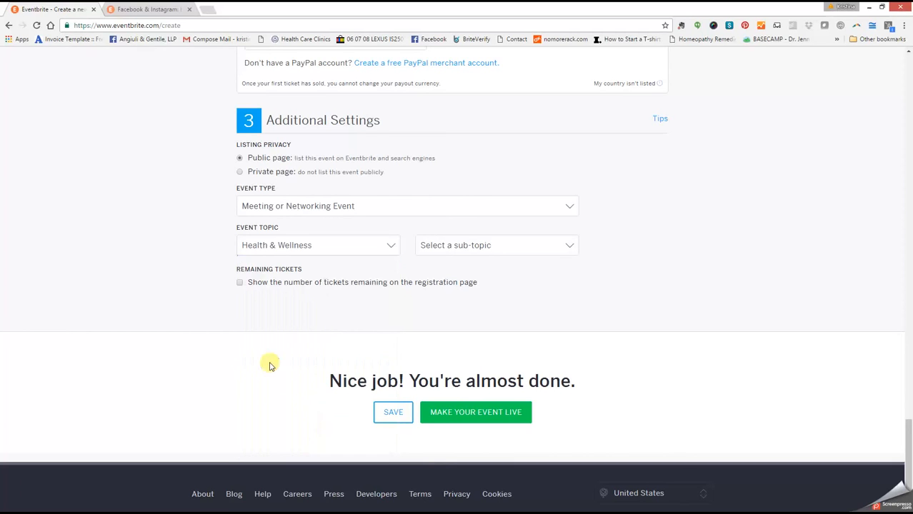
click(438, 245)
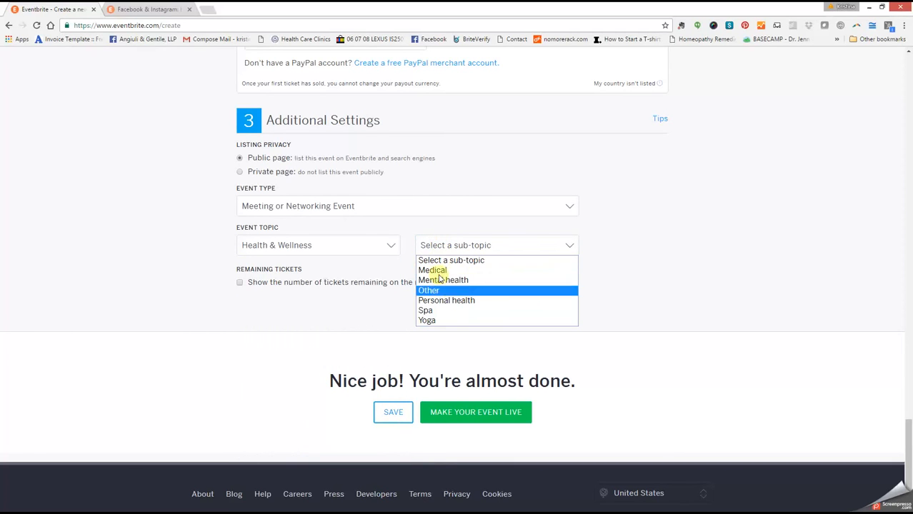
click(439, 280)
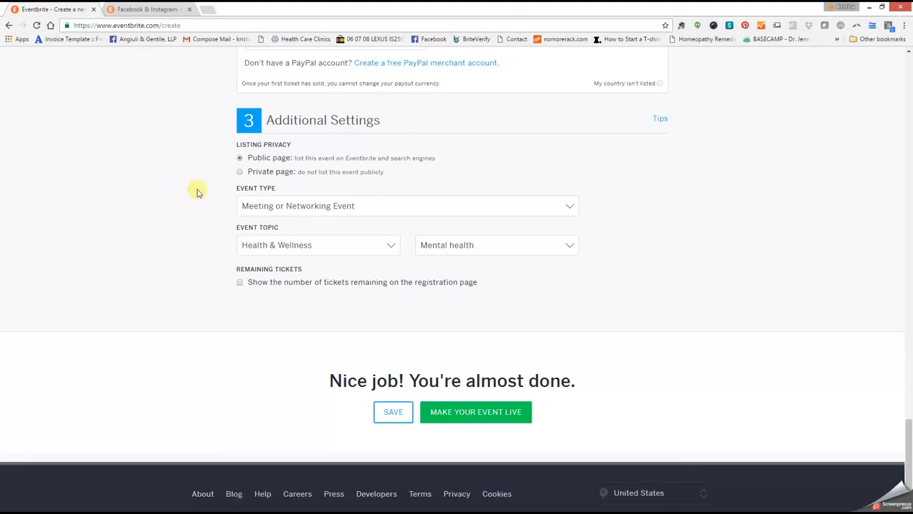
scroll(208, 370, down, 1)
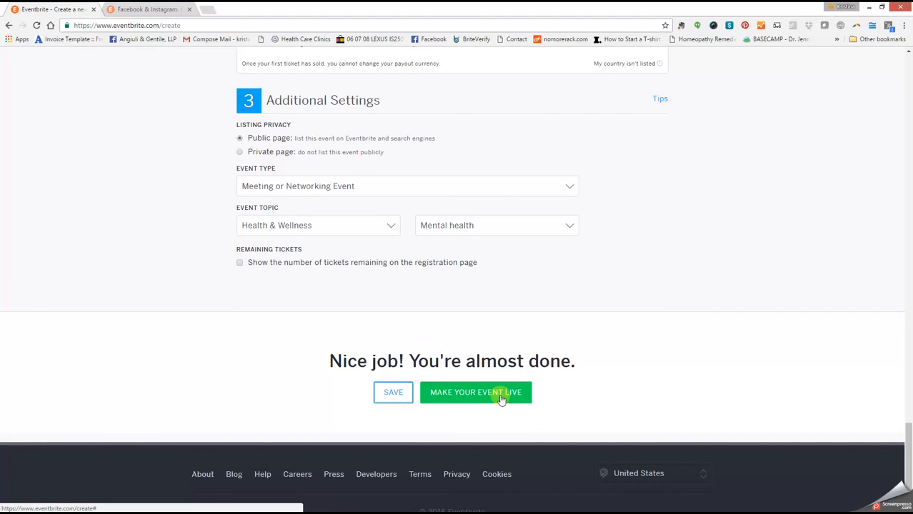
Switch to the published Facebook & Instagram workshop event page and examine its description, date, location and sharing options.
click(169, 7)
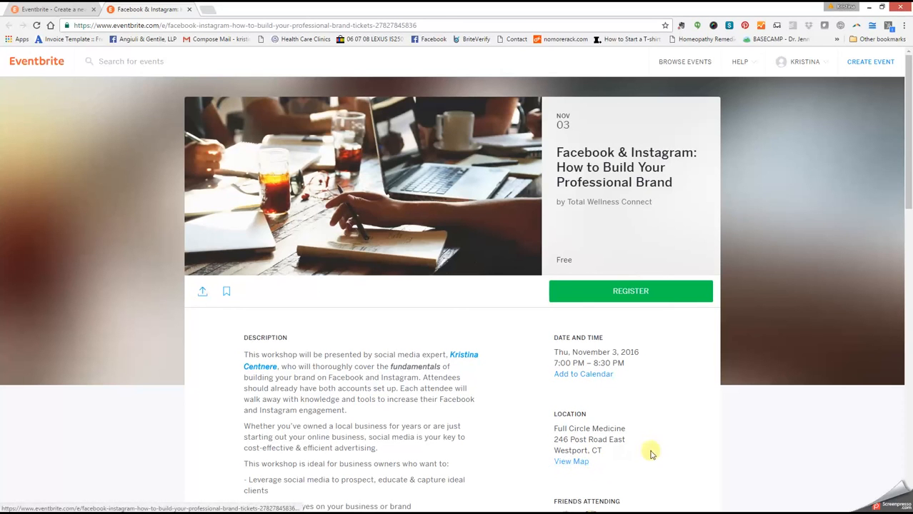
scroll(651, 454, down, 3)
scroll(650, 455, down, 1)
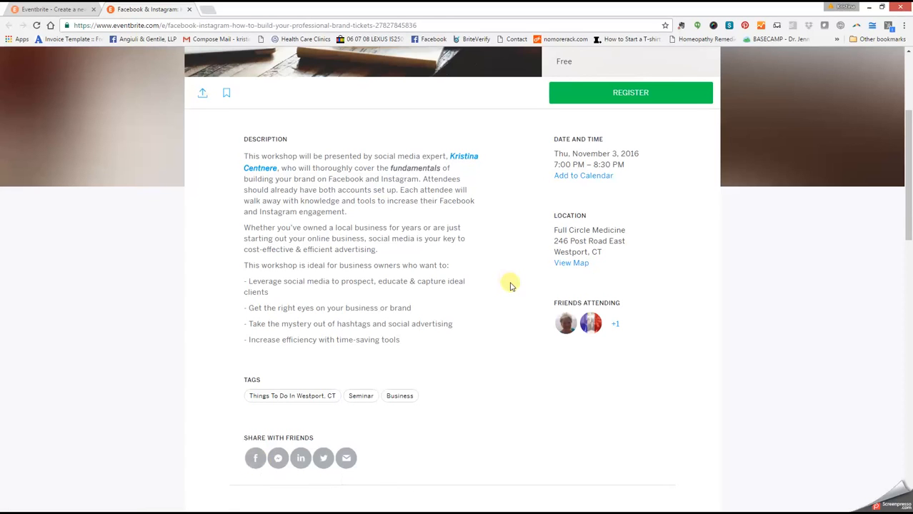
scroll(510, 286, up, 3)
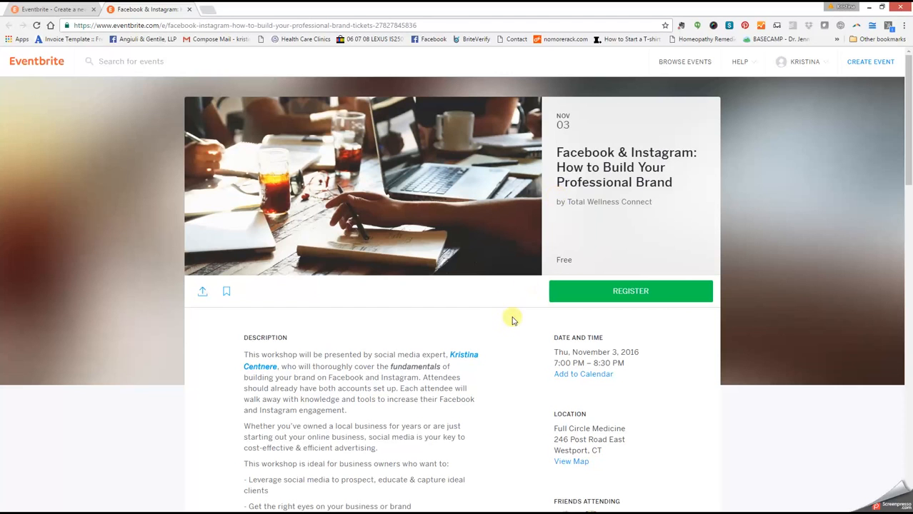
click(652, 294)
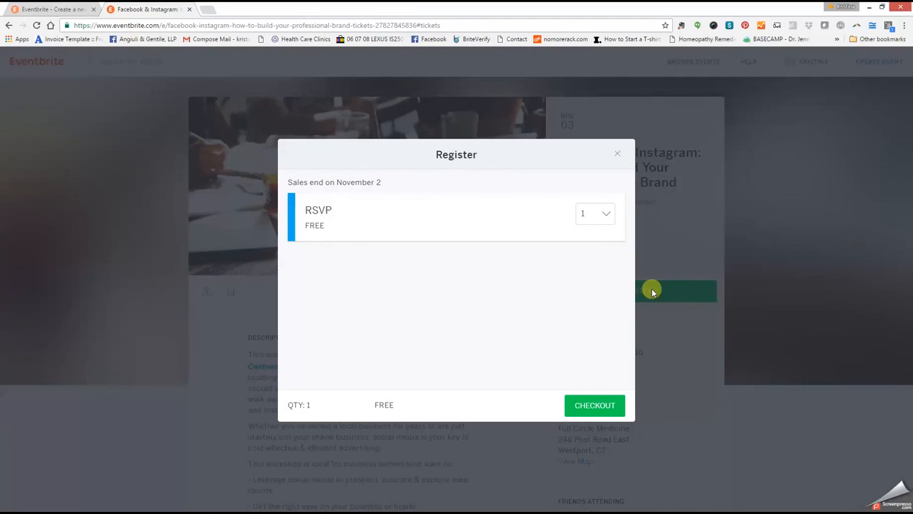
click(602, 217)
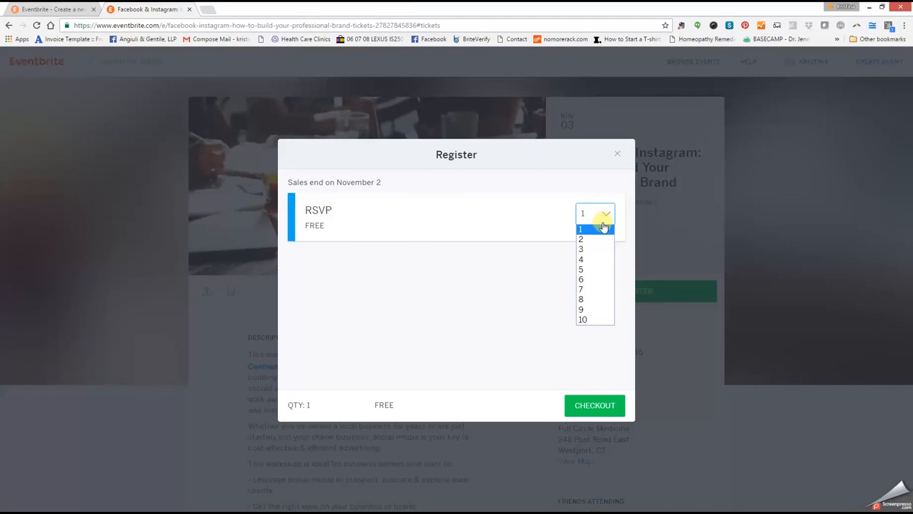
click(599, 241)
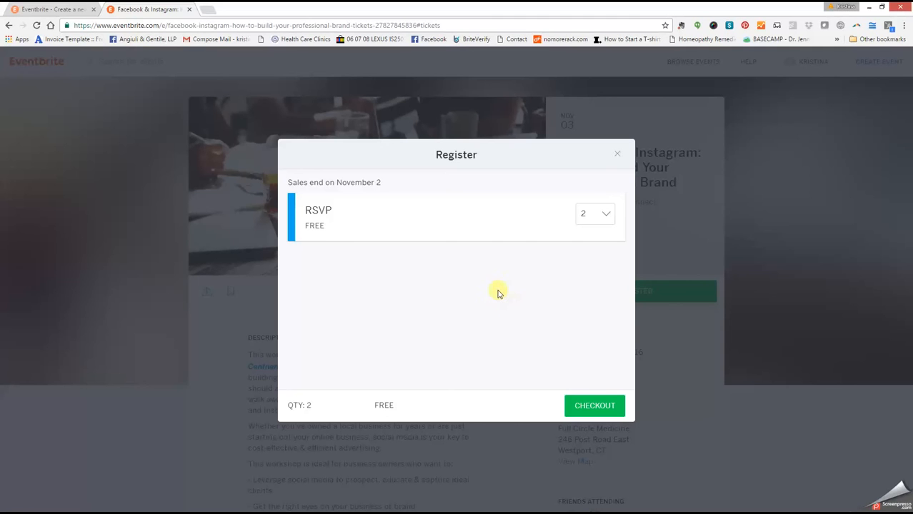
click(617, 153)
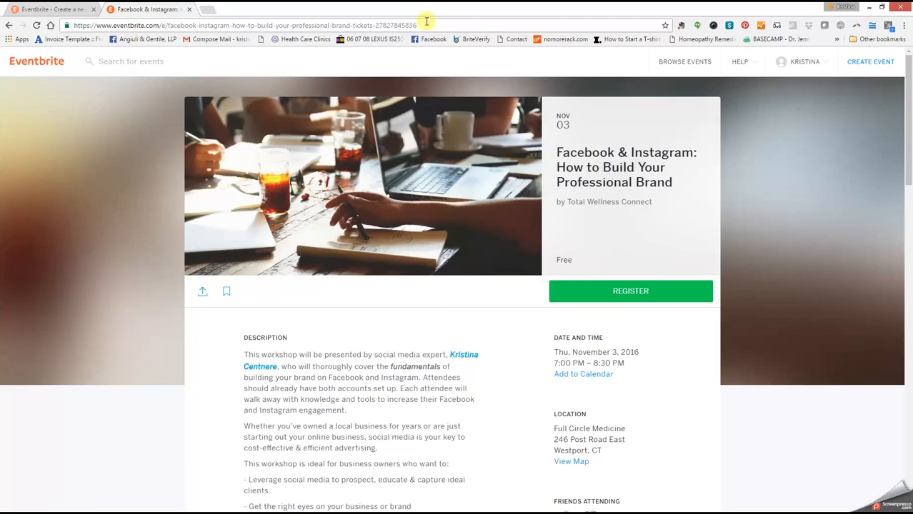
Log out of the Eventbrite account and return to the public page of the Facebook & Instagram workshop.
click(427, 22)
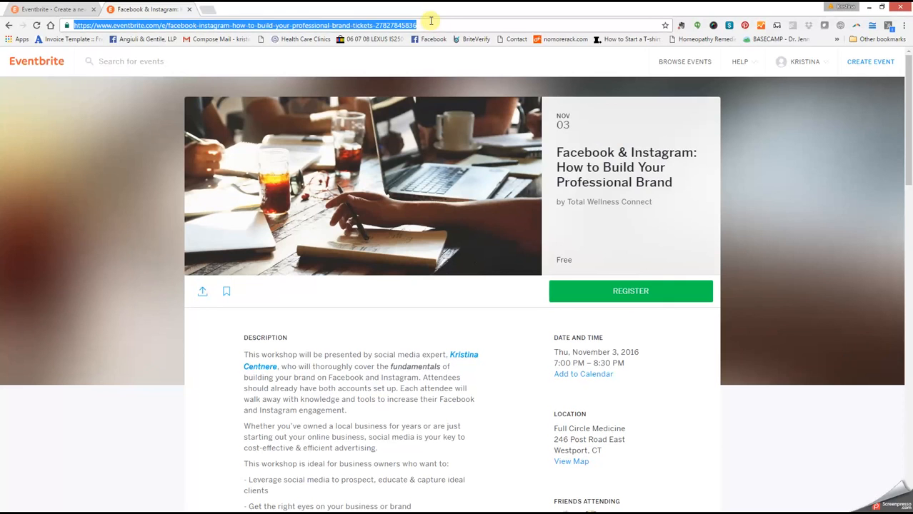
click(804, 61)
click(750, 252)
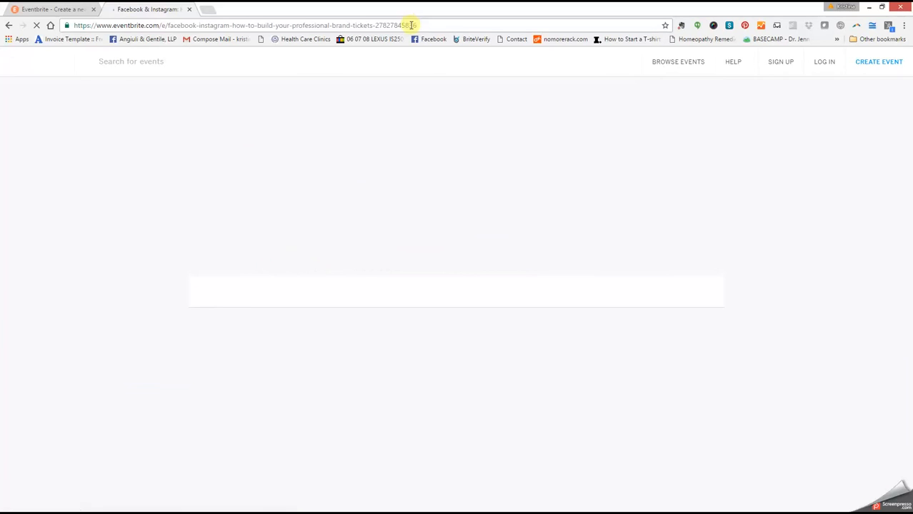
click(412, 24)
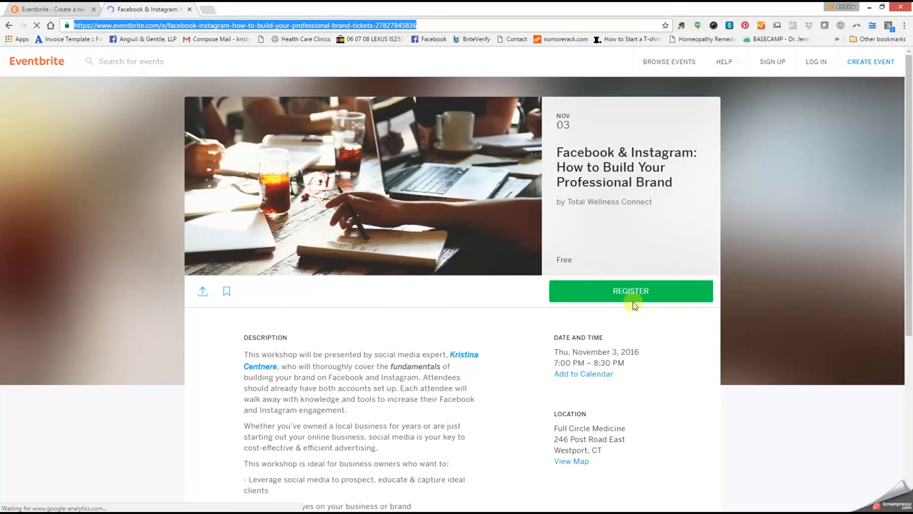
Register for the workshop with 2 RSVP tickets, proceed to checkout and examine the registration form.
click(630, 293)
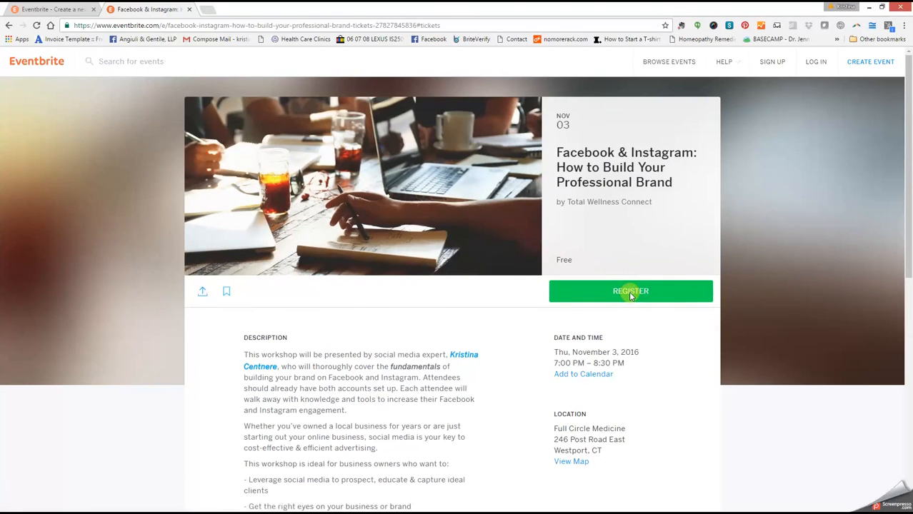
click(592, 216)
click(592, 241)
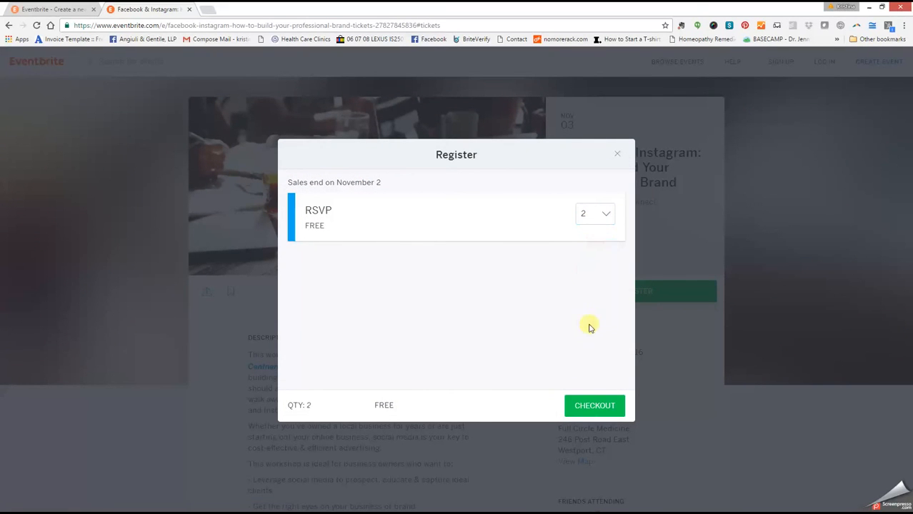
click(590, 410)
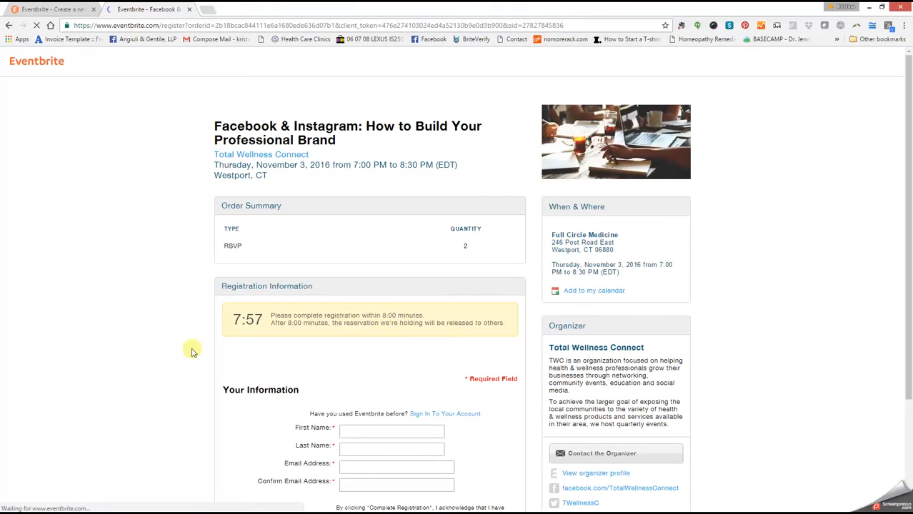
scroll(188, 349, down, 1)
scroll(189, 349, down, 3)
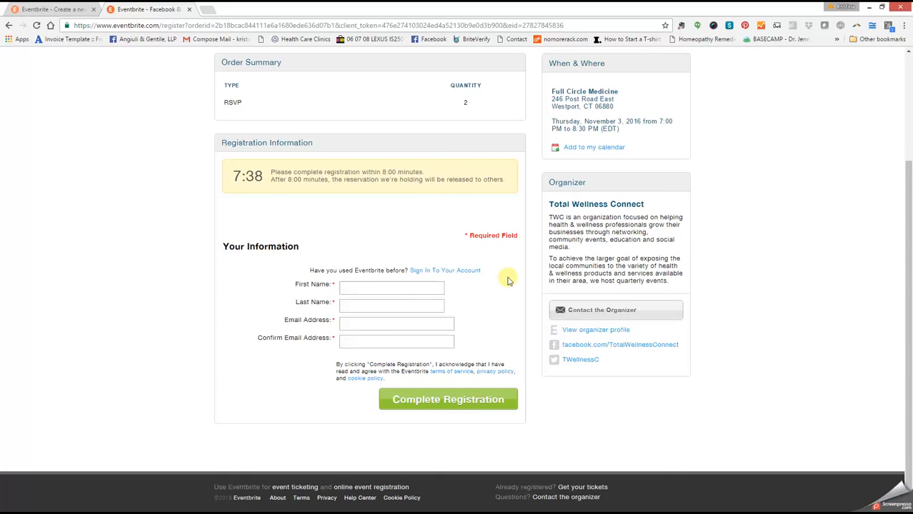
scroll(508, 281, up, 2)
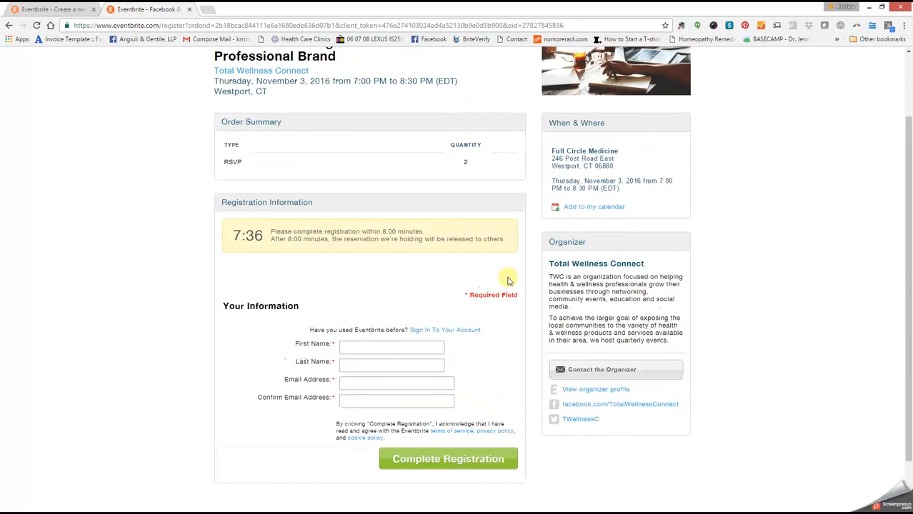
scroll(508, 281, up, 1)
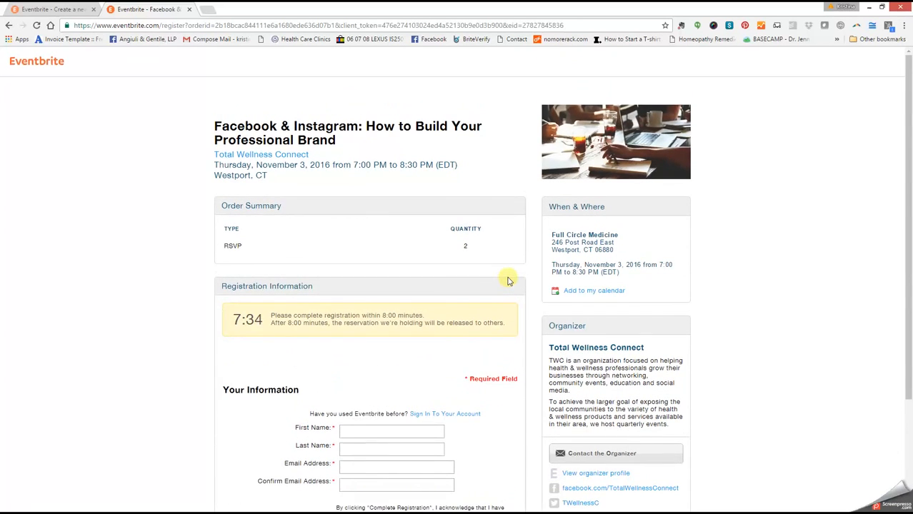